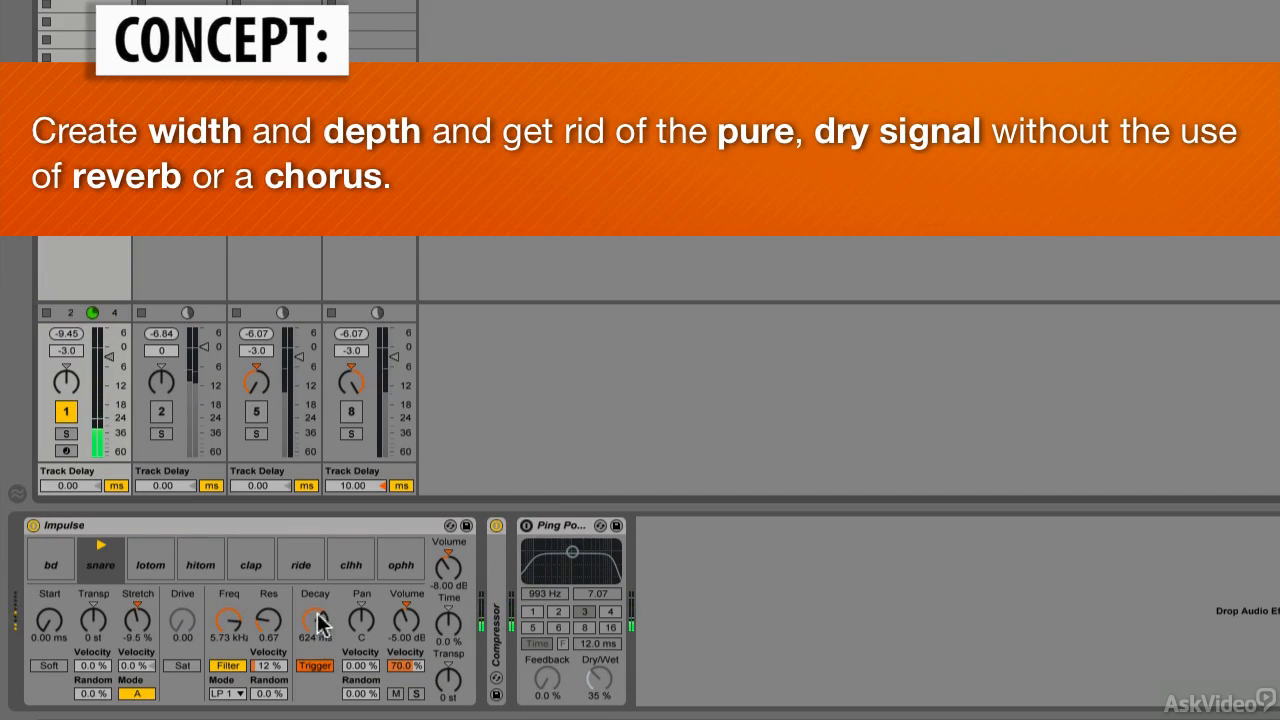
Set the dry/wet of the snare track's Ping Pong Delay to 33% and switch the device on.
left_click_drag(320, 625, 320, 633)
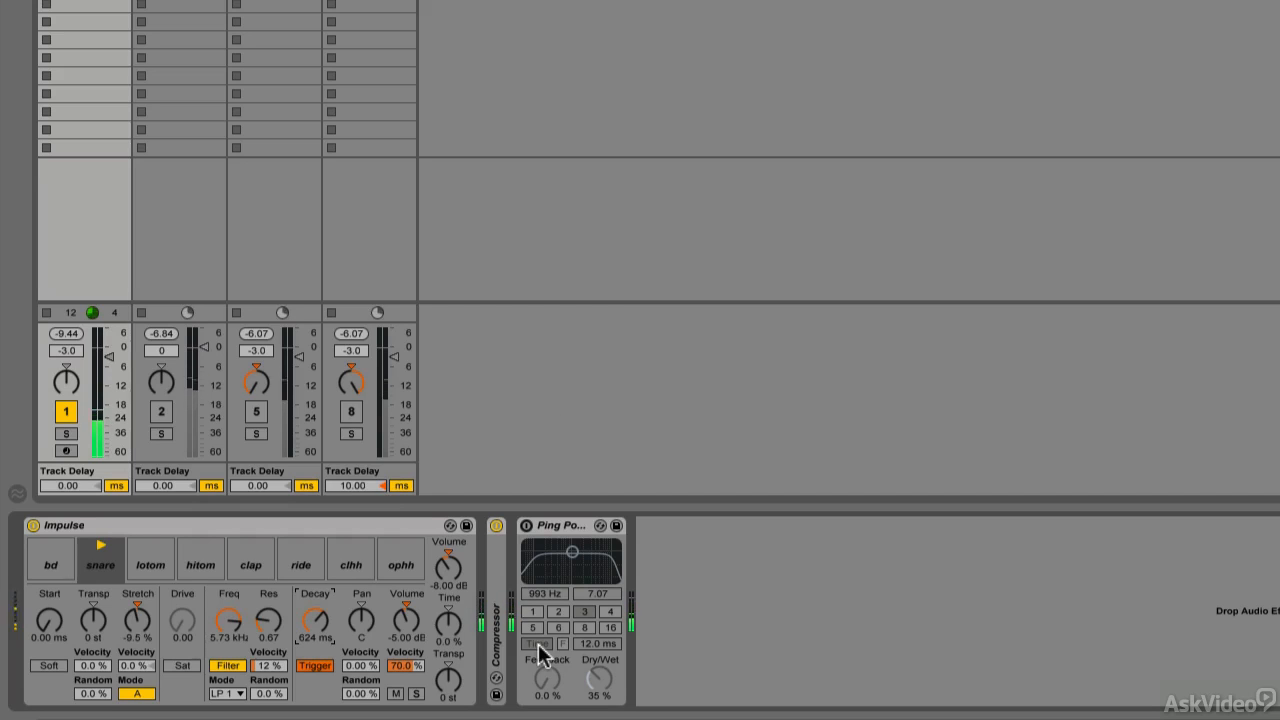
left_click_drag(603, 671, 603, 675)
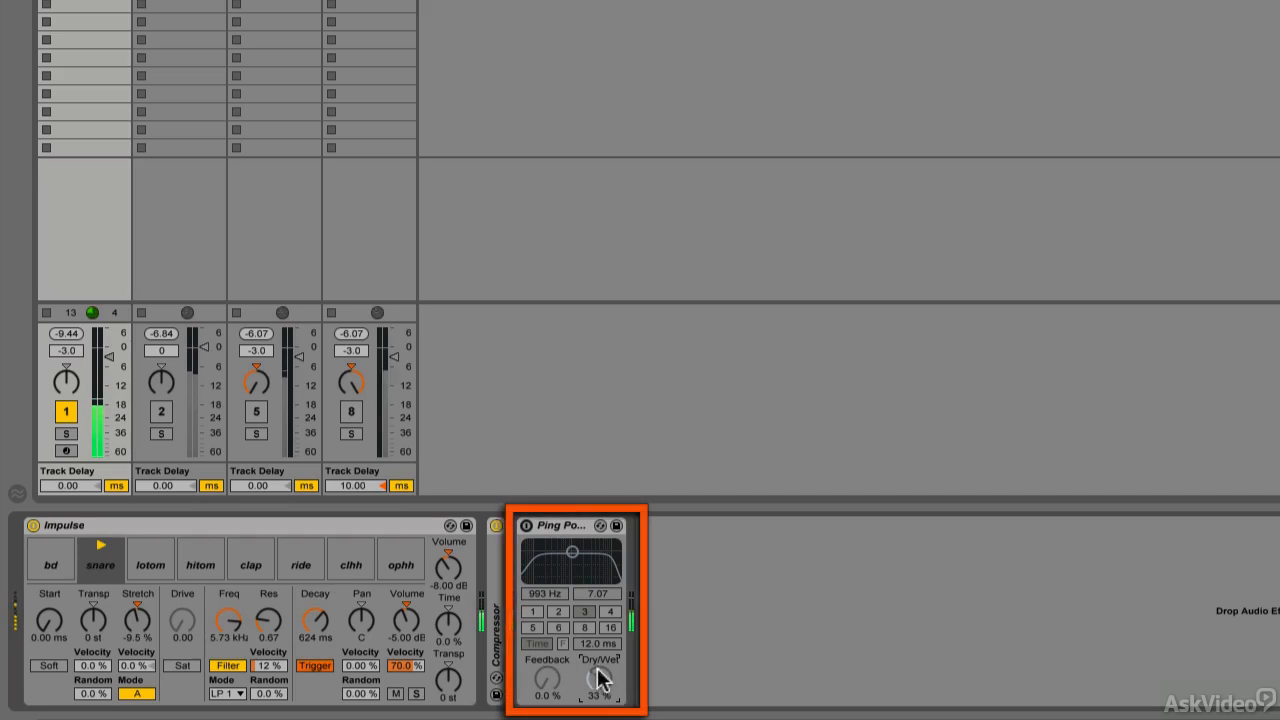
left_click(526, 525)
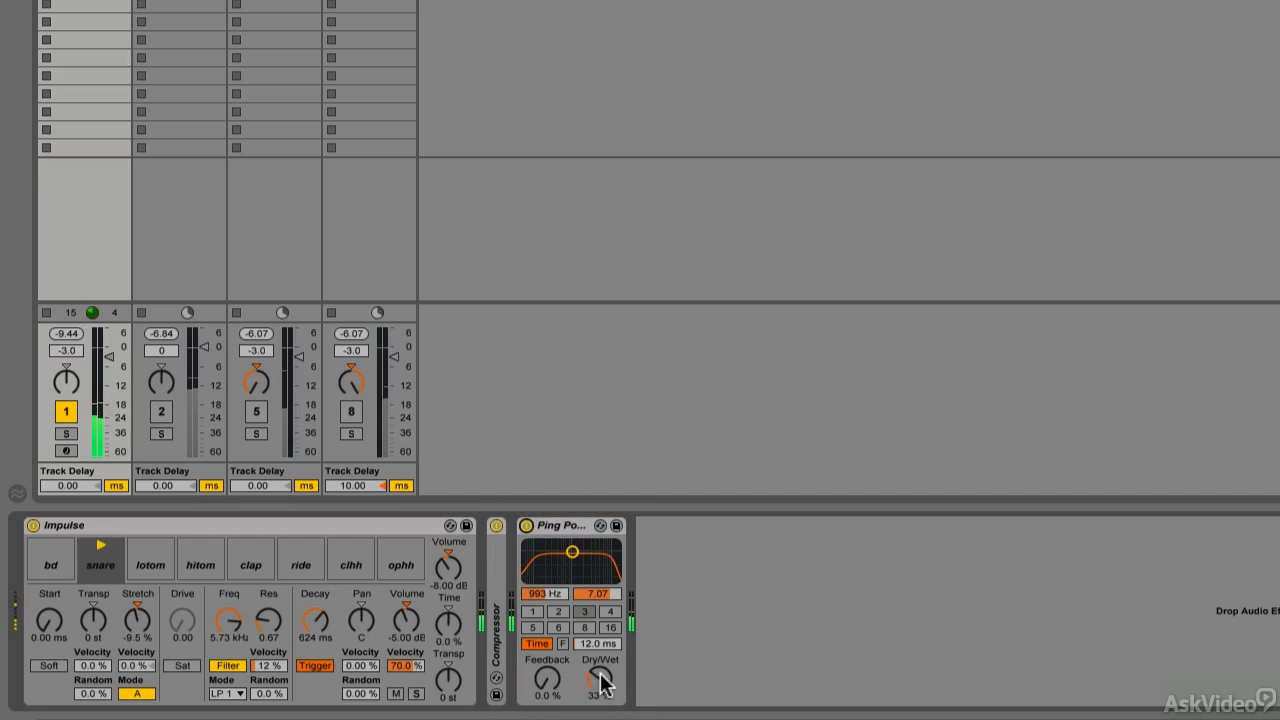
left_click_drag(600, 680, 600, 684)
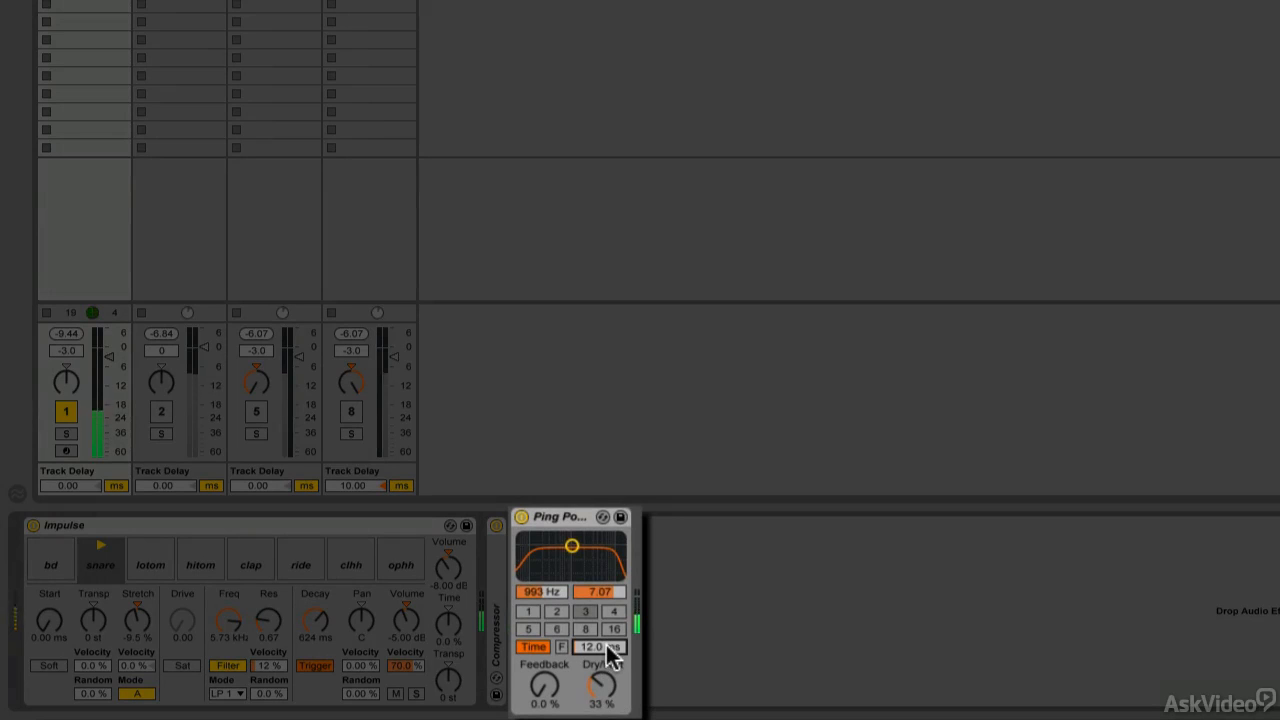
Set the Ping Pong Delay's time to 16 ms and its dry/wet to 28%.
key("Up")
key("Up")
key("Up")
key("Up")
mouse_move(600, 685)
left_mouse_down()
mouse_move(600, 667)
mouse_move(600, 690)
left_mouse_up()
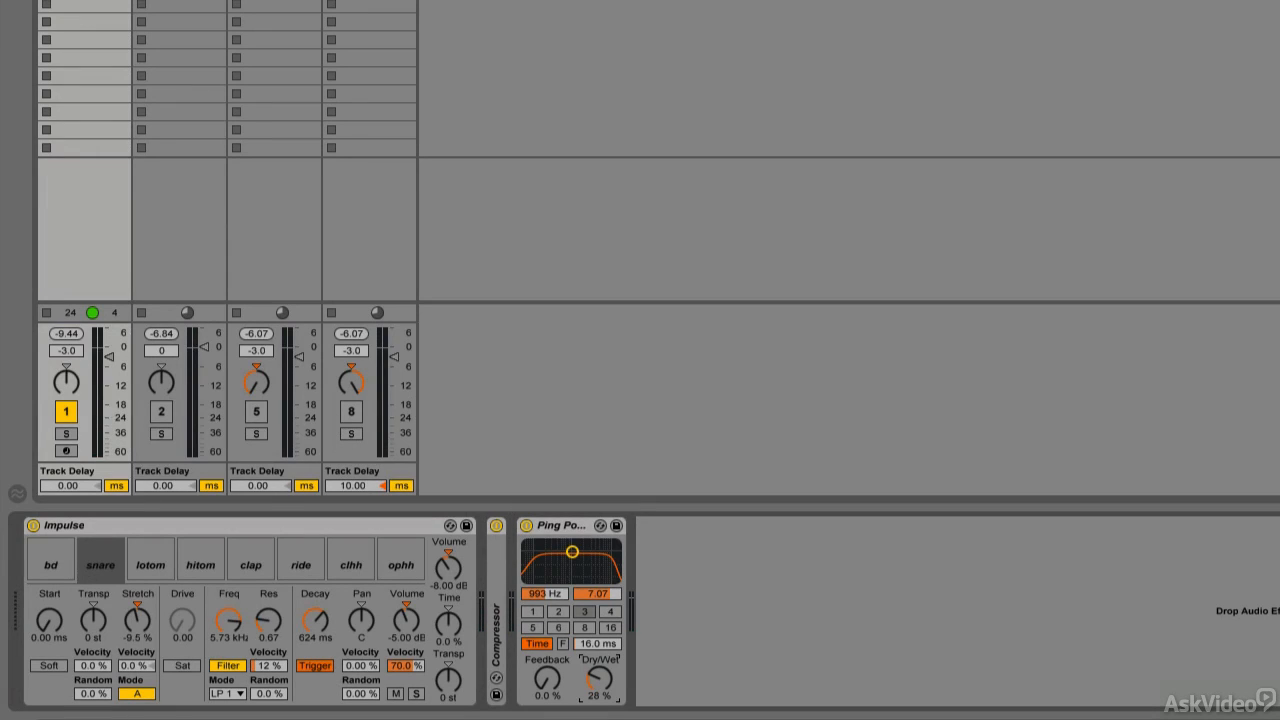
Deactivate the 909 Snare track and activate the 2 Group track, starting playback with its Auto Filter selected.
left_click(70, 411)
left_click(161, 411)
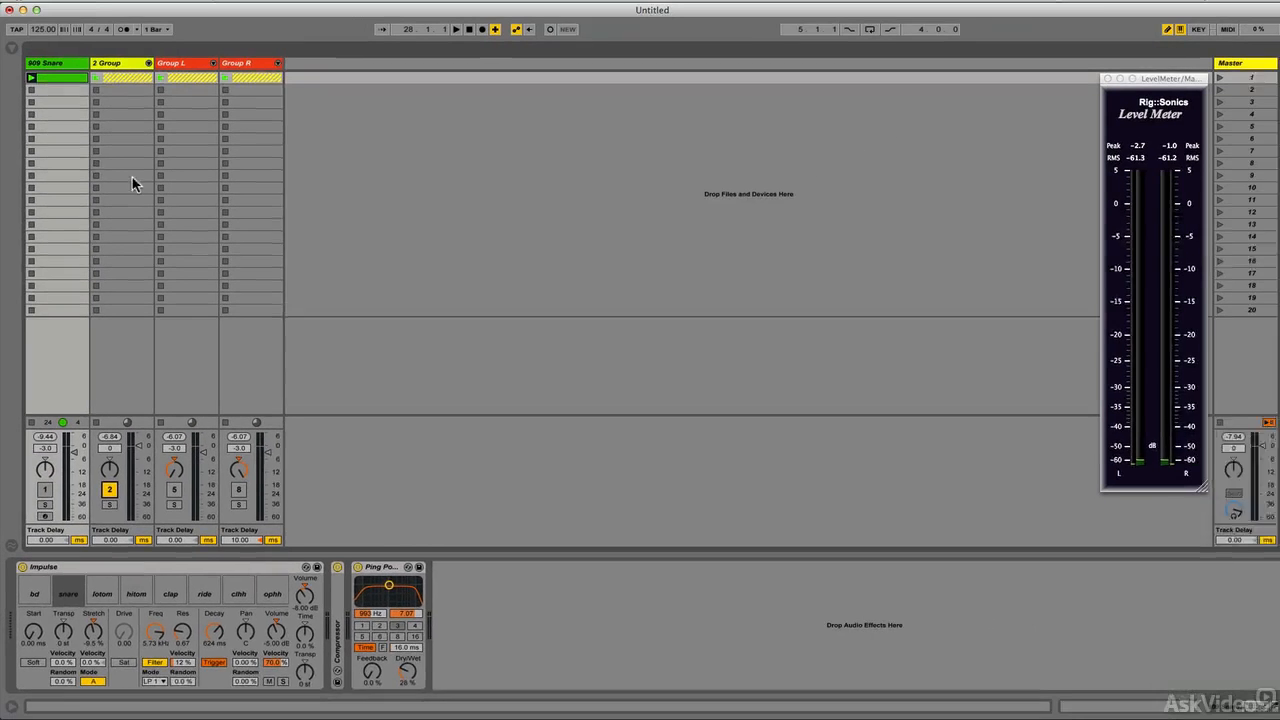
left_click(132, 177)
left_click(229, 569)
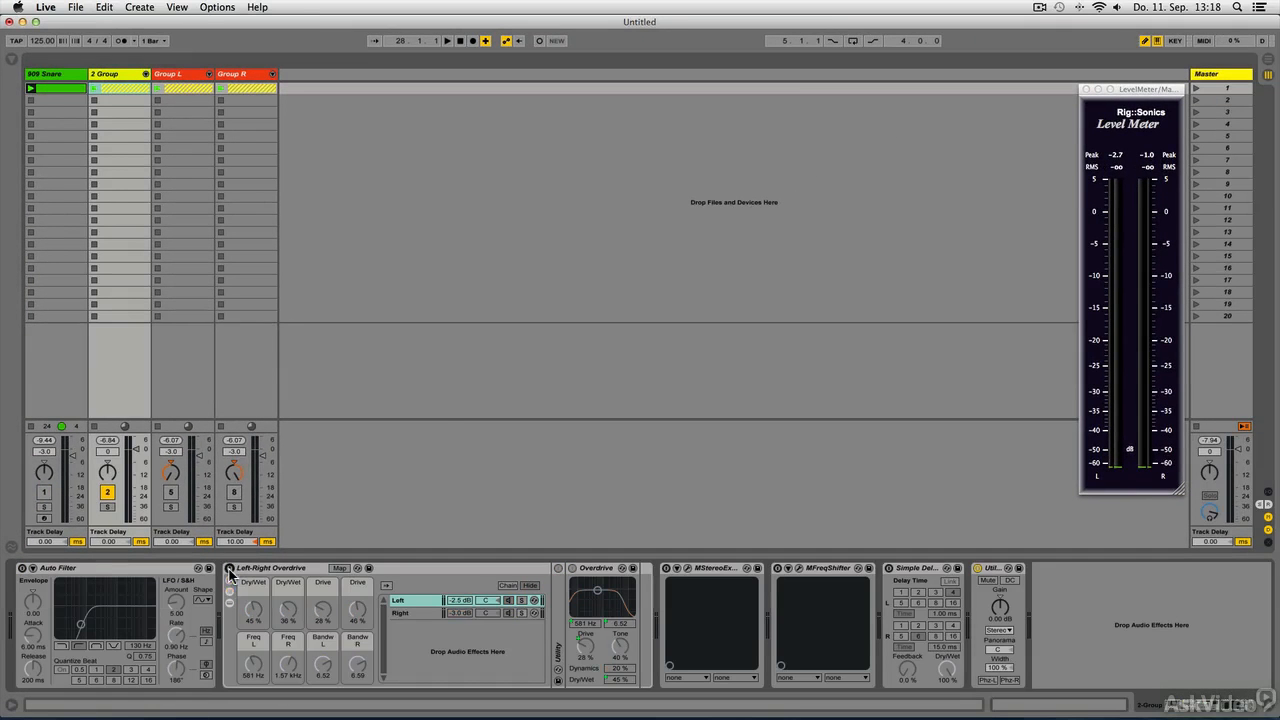
left_click(978, 569)
left_click(88, 570)
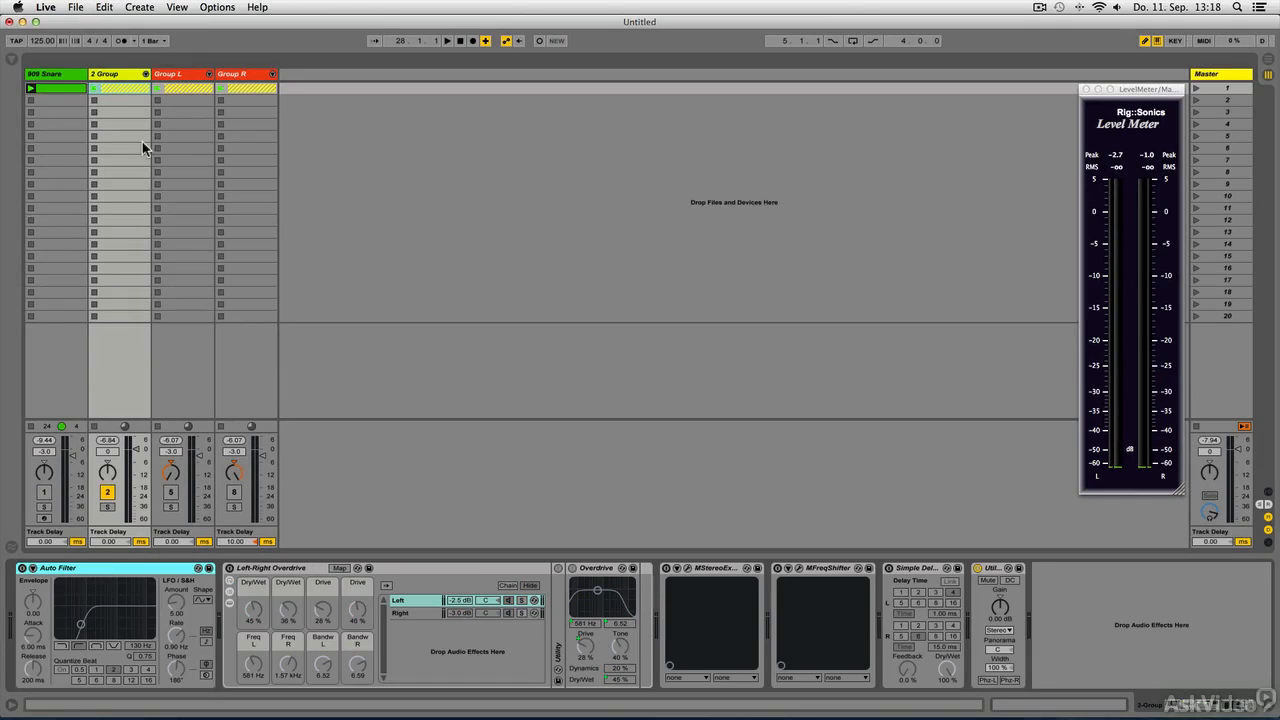
key("space")
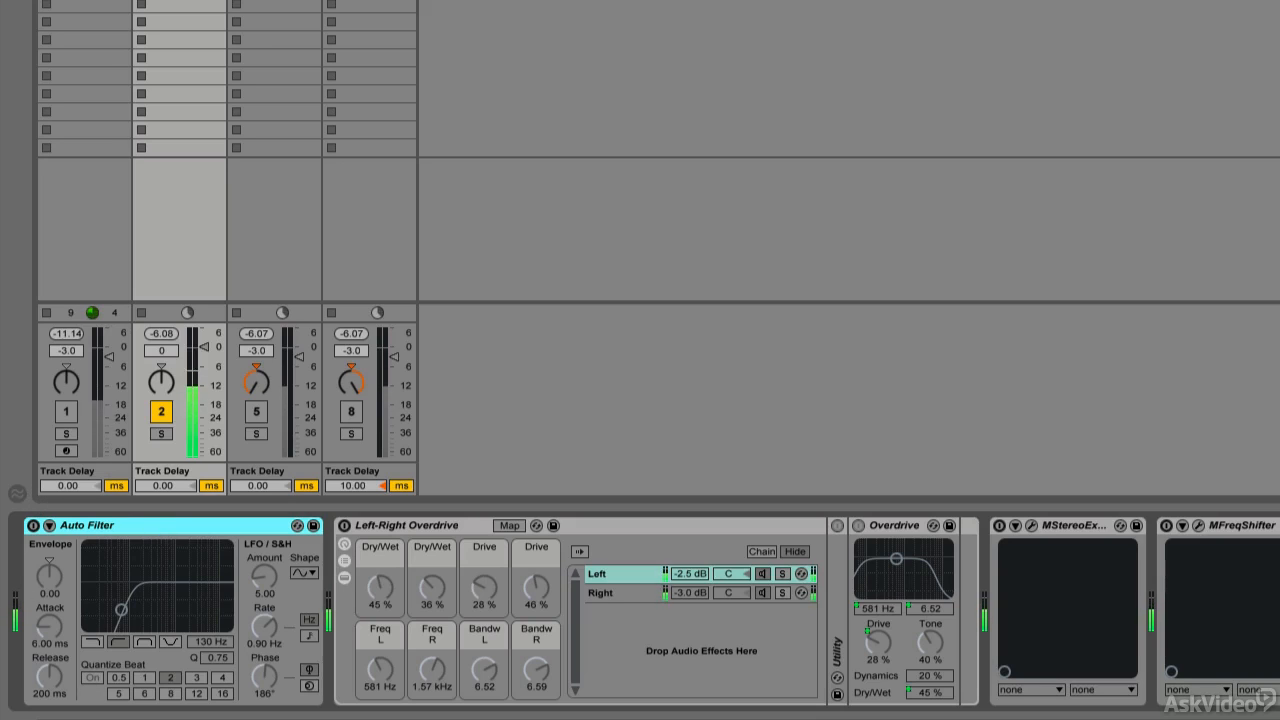
Switch on the Auto Filter with phase at 0°, LFO amount at 0.00 and Q at 0.90.
left_click_drag(258, 674, 258, 716)
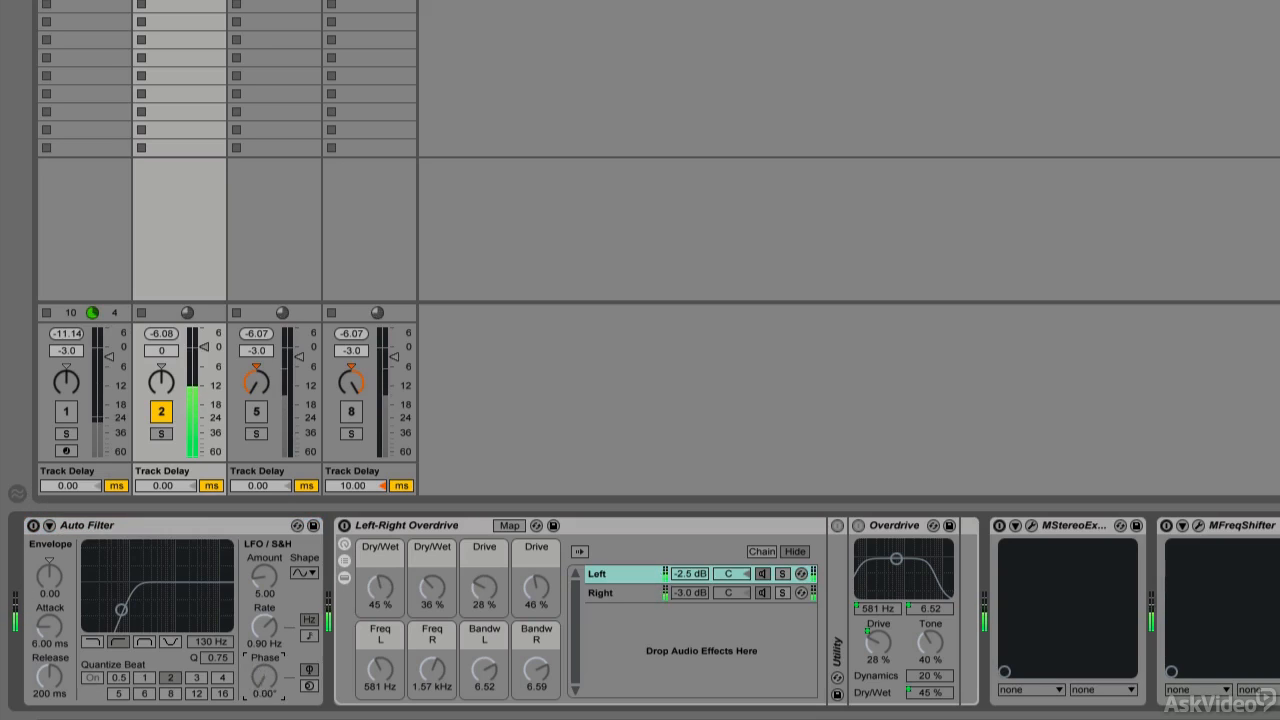
left_click(116, 520)
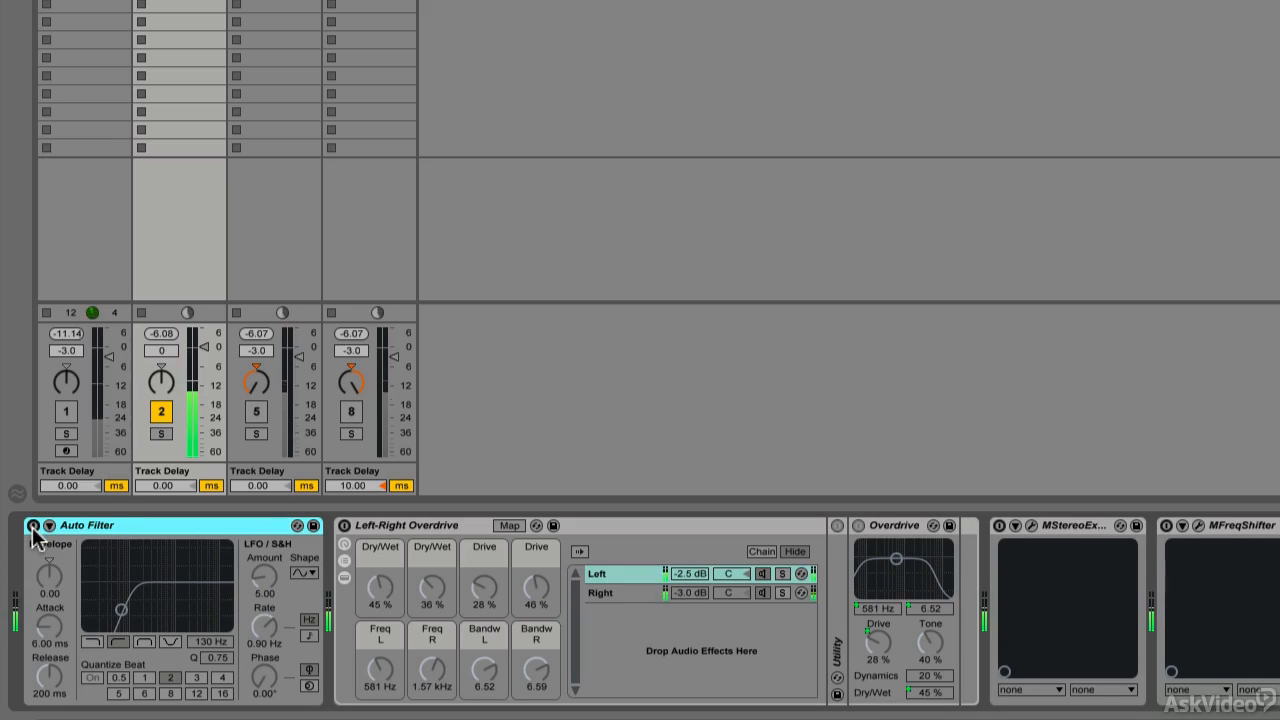
left_click(33, 526)
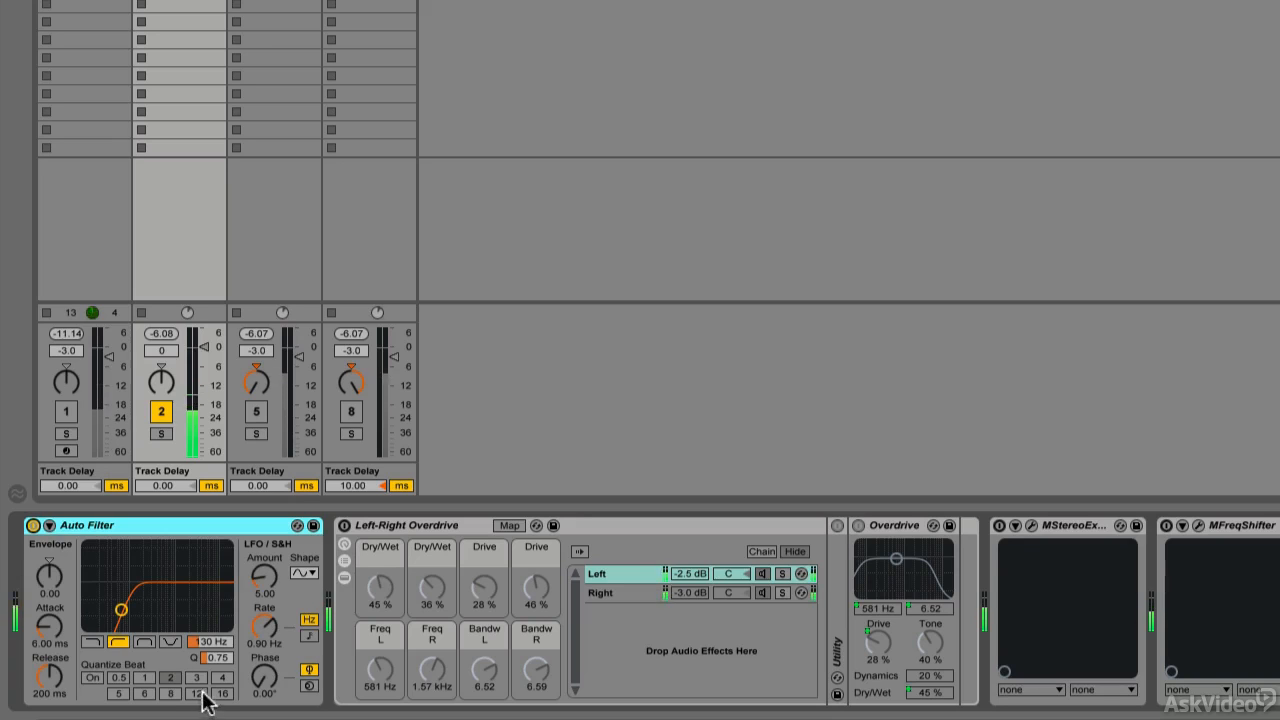
mouse_move(265, 578)
left_mouse_down()
mouse_move(265, 615)
mouse_move(205, 647)
mouse_move(205, 663)
mouse_move(205, 637)
mouse_move(222, 648)
mouse_move(206, 660)
left_mouse_up()
left_click(205, 641)
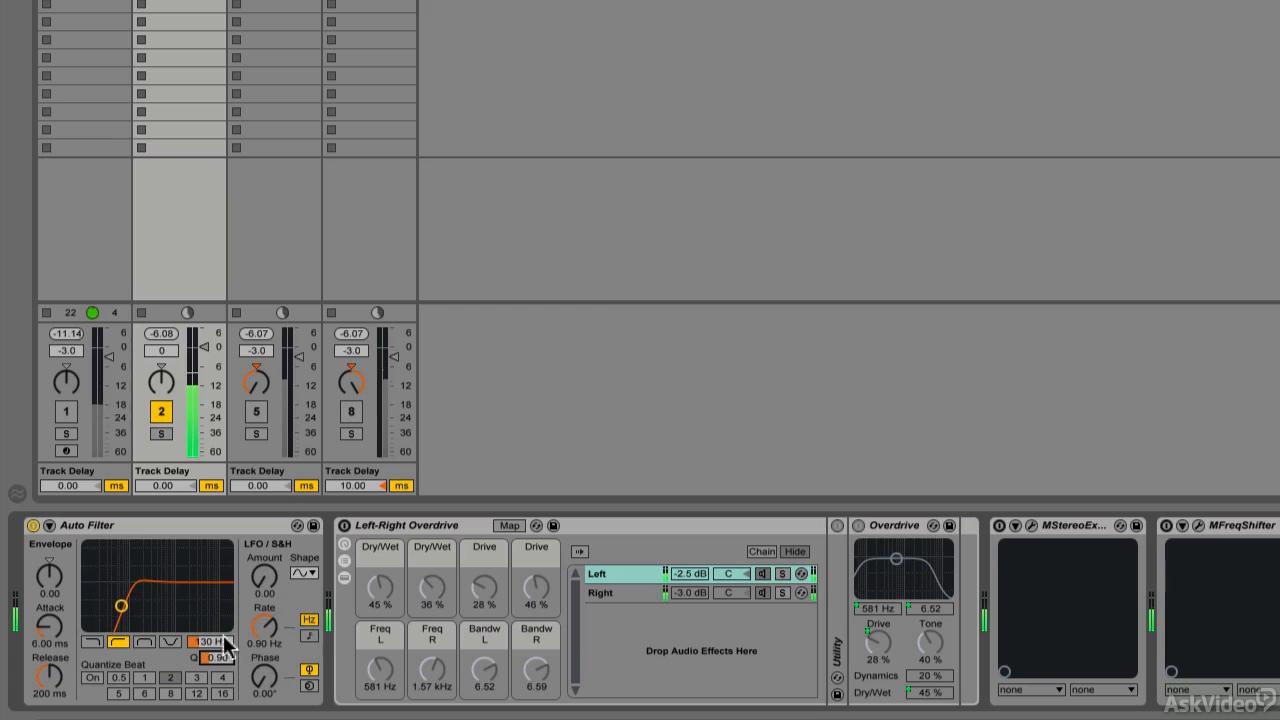
Set the Auto Filter's LFO amount to 10.2, phase to 174° and rate to 0.55 Hz.
left_click(266, 576)
left_click_drag(266, 576, 266, 566)
mouse_move(267, 619)
left_mouse_down()
mouse_move(266, 568)
mouse_move(268, 675)
mouse_move(268, 598)
left_mouse_up()
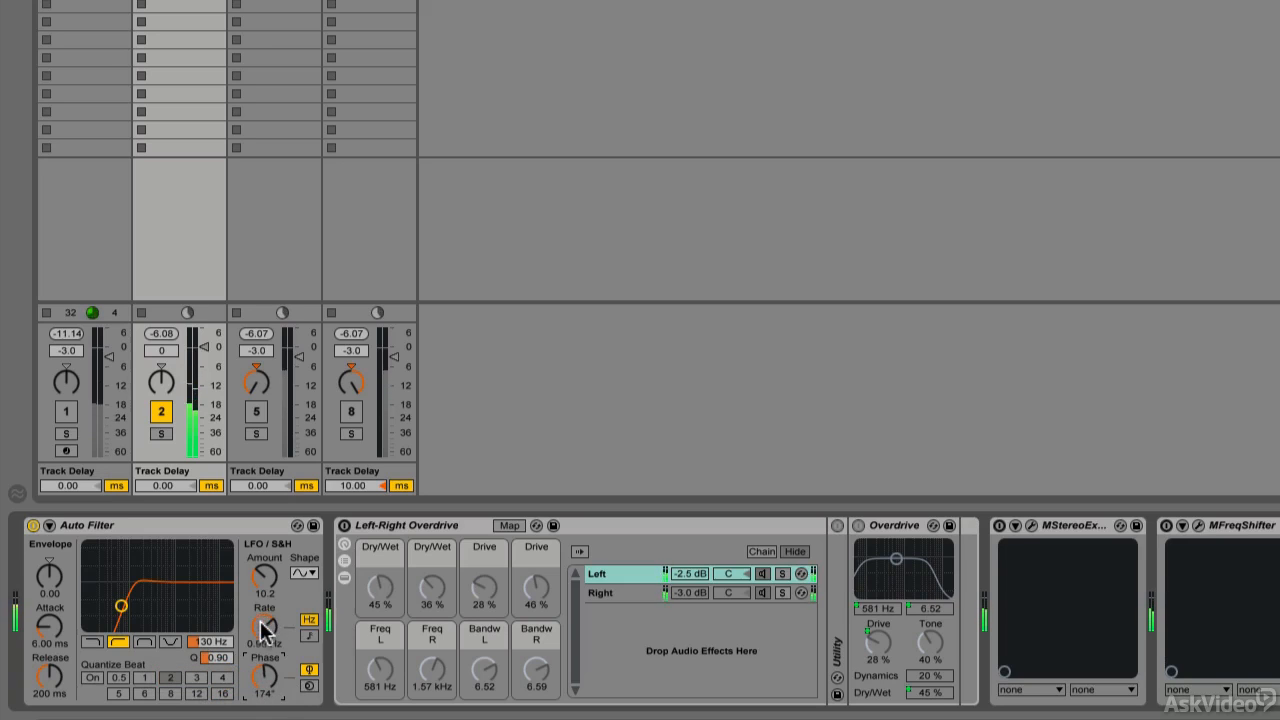
left_click(260, 623)
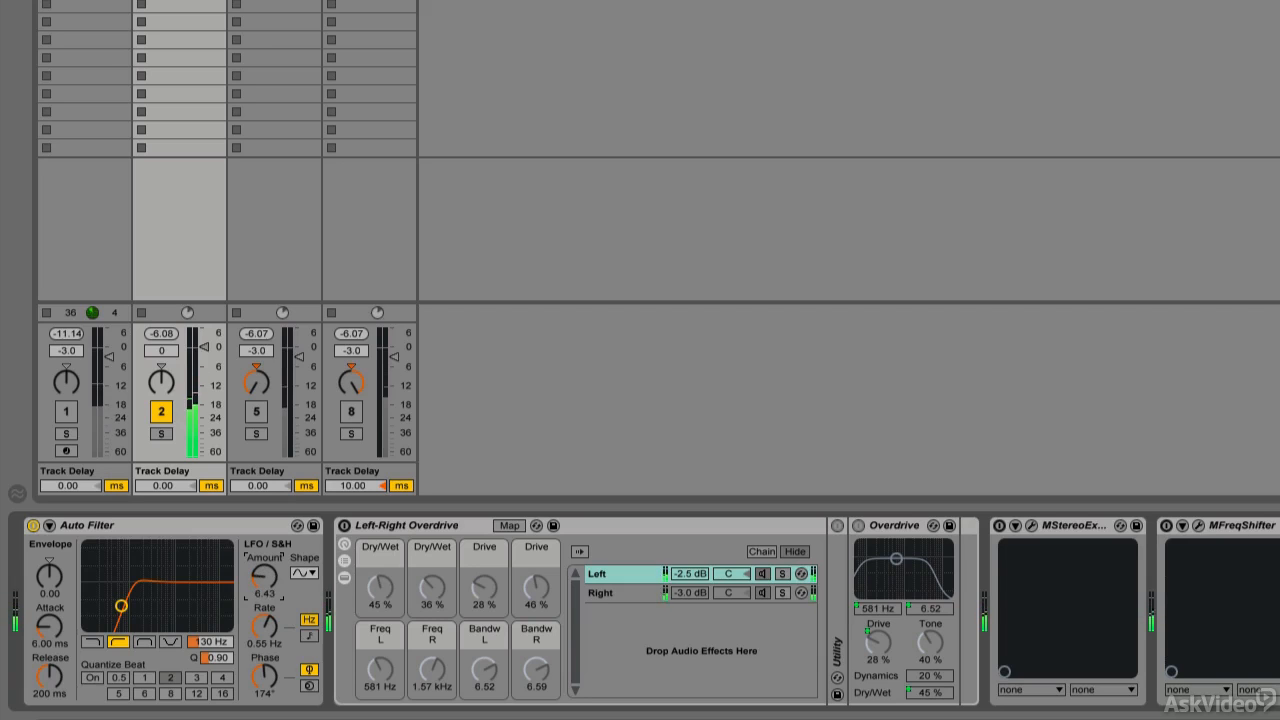
Set the Auto Filter's LFO amount to 5.24, frequency to 111 Hz and Q to 0.83, and compare it with the bypassed sound.
left_click_drag(264, 576, 264, 581)
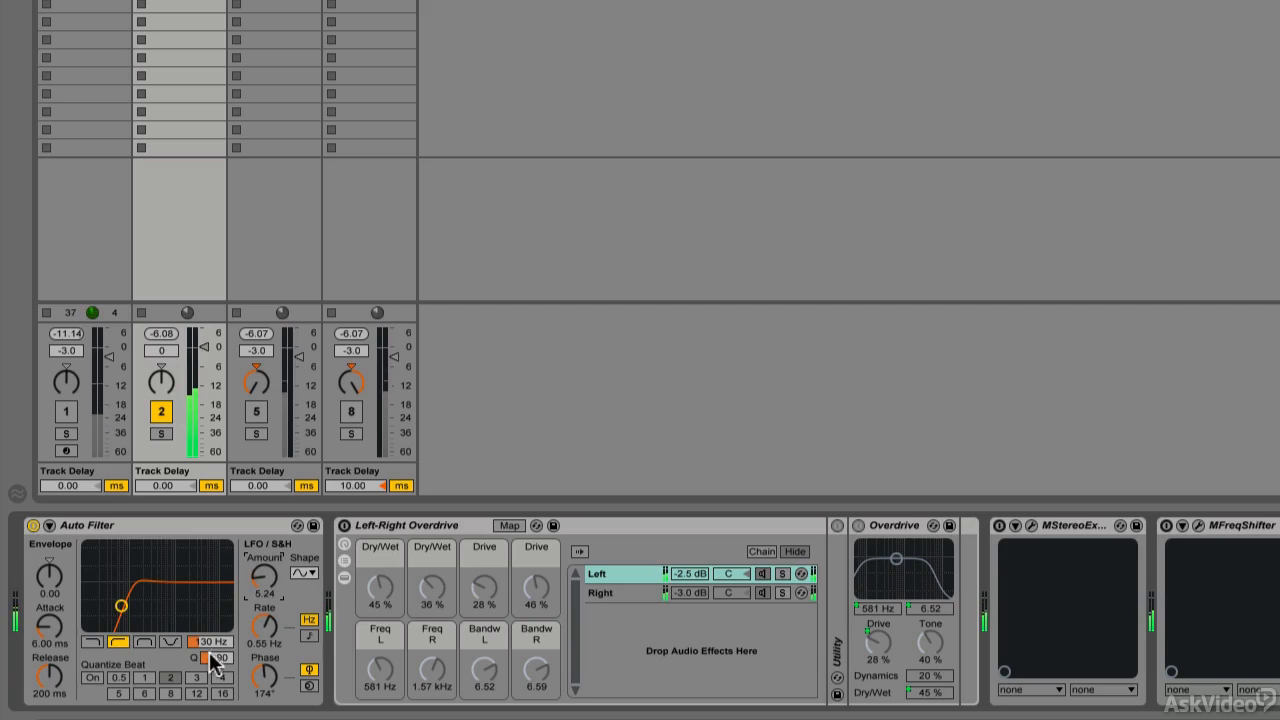
left_click_drag(212, 657, 213, 645)
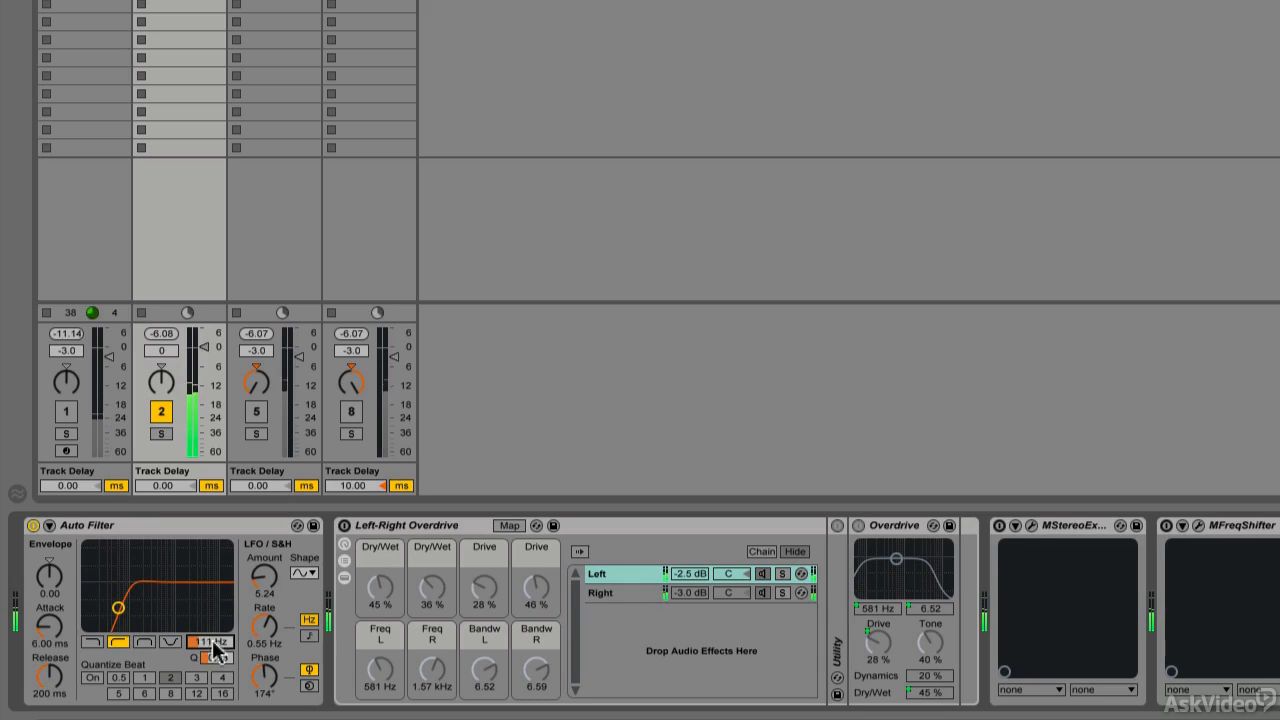
left_click(32, 525)
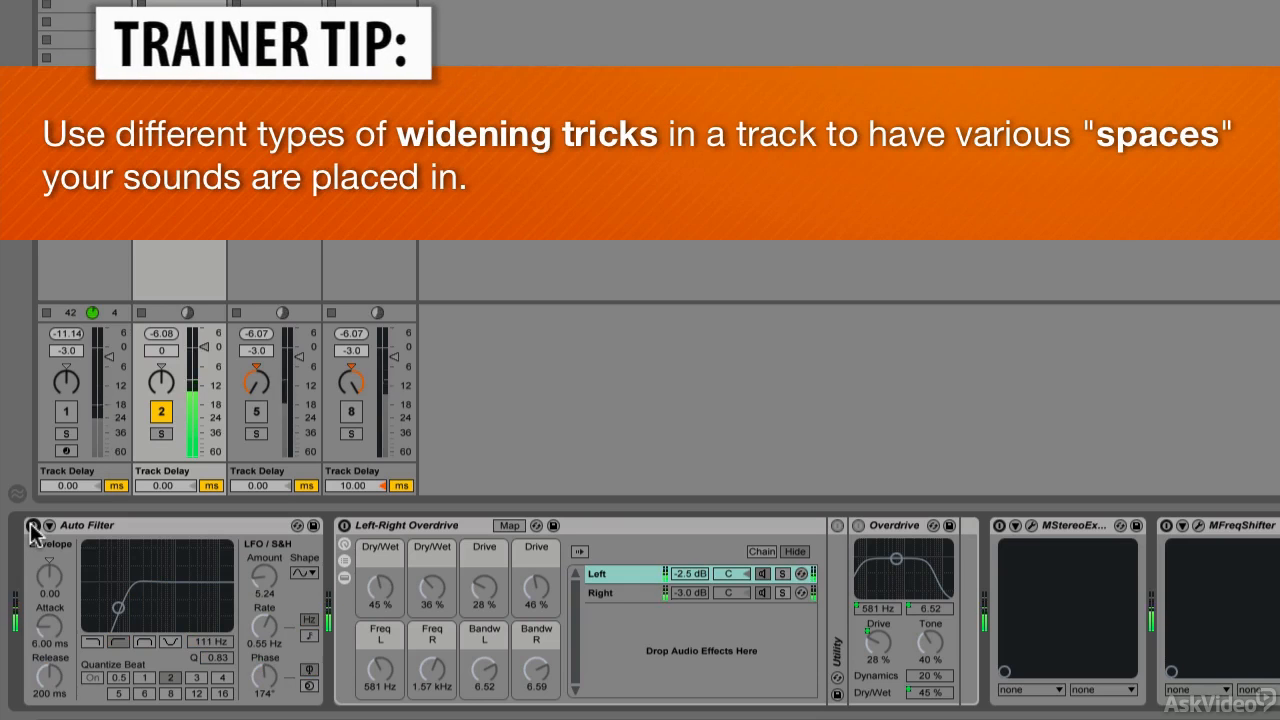
left_click(32, 525)
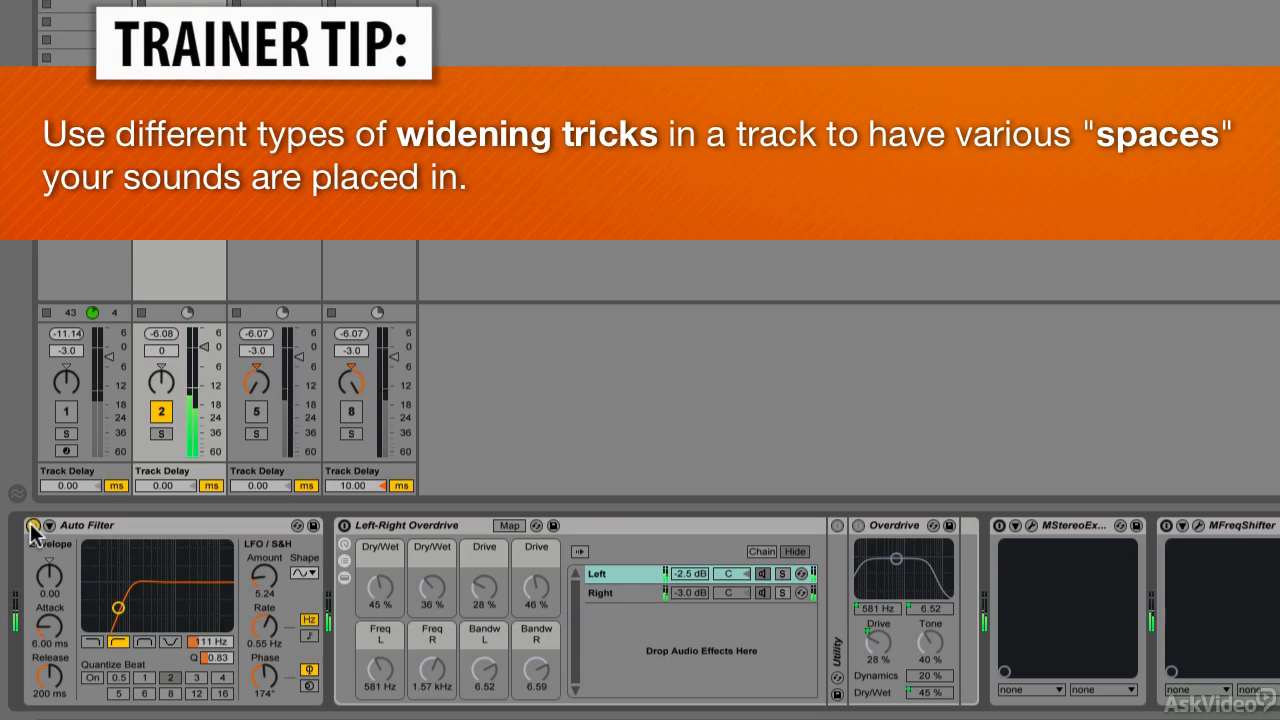
Set the Auto Filter's LFO amount to 3.81, rate to 0.64 Hz and frequency to 35.4 Hz, and switch it off.
left_click_drag(265, 582, 268, 622)
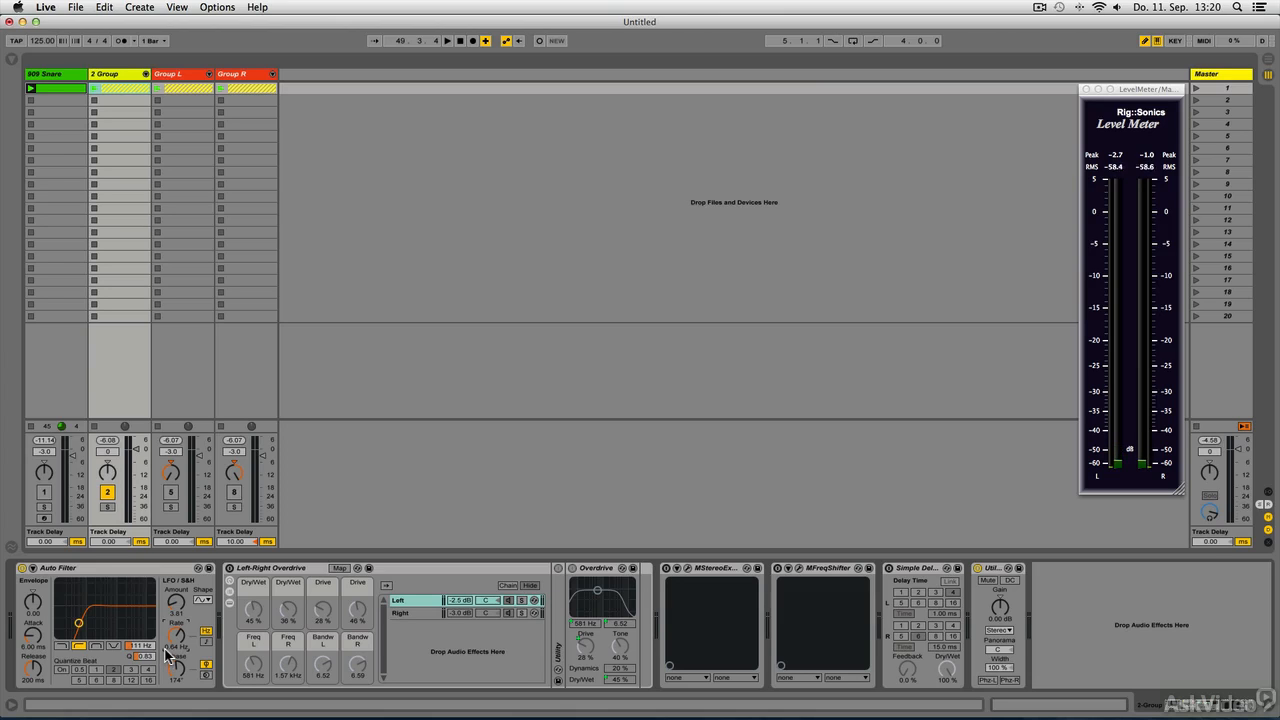
mouse_move(150, 646)
left_mouse_down()
mouse_move(150, 664)
mouse_move(146, 646)
left_mouse_up()
left_click_drag(146, 645, 146, 672)
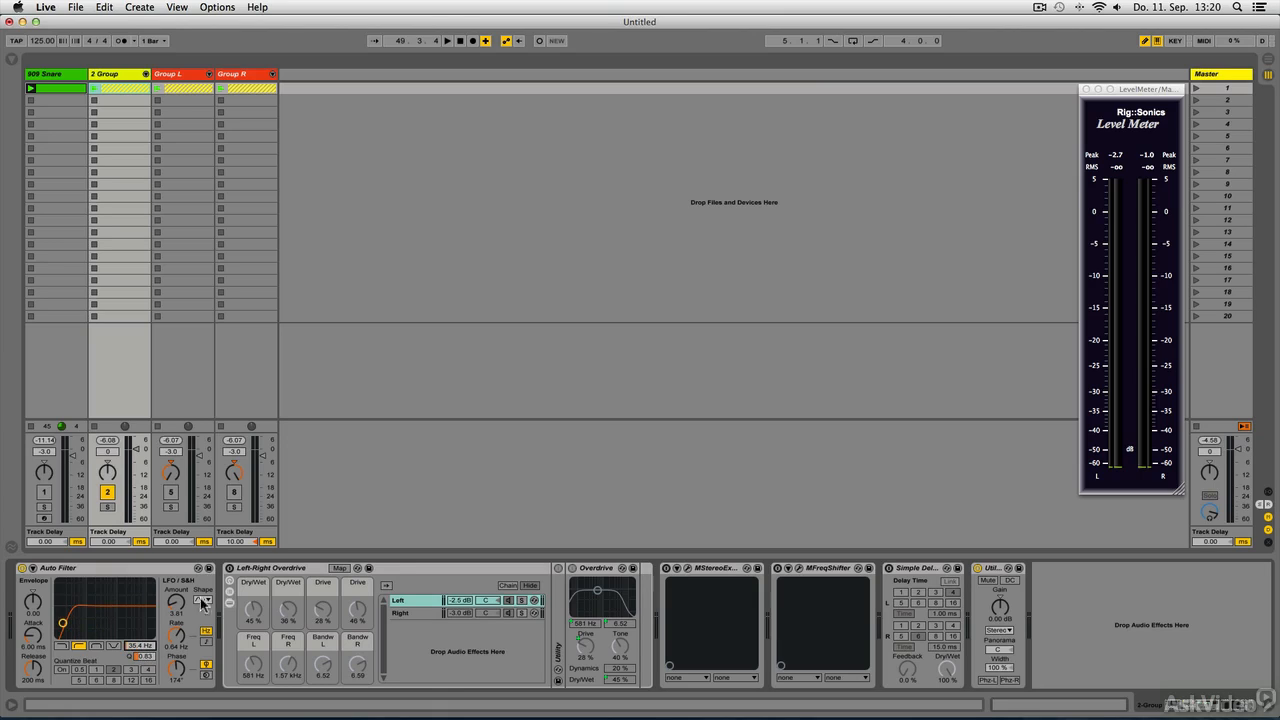
left_click(22, 567)
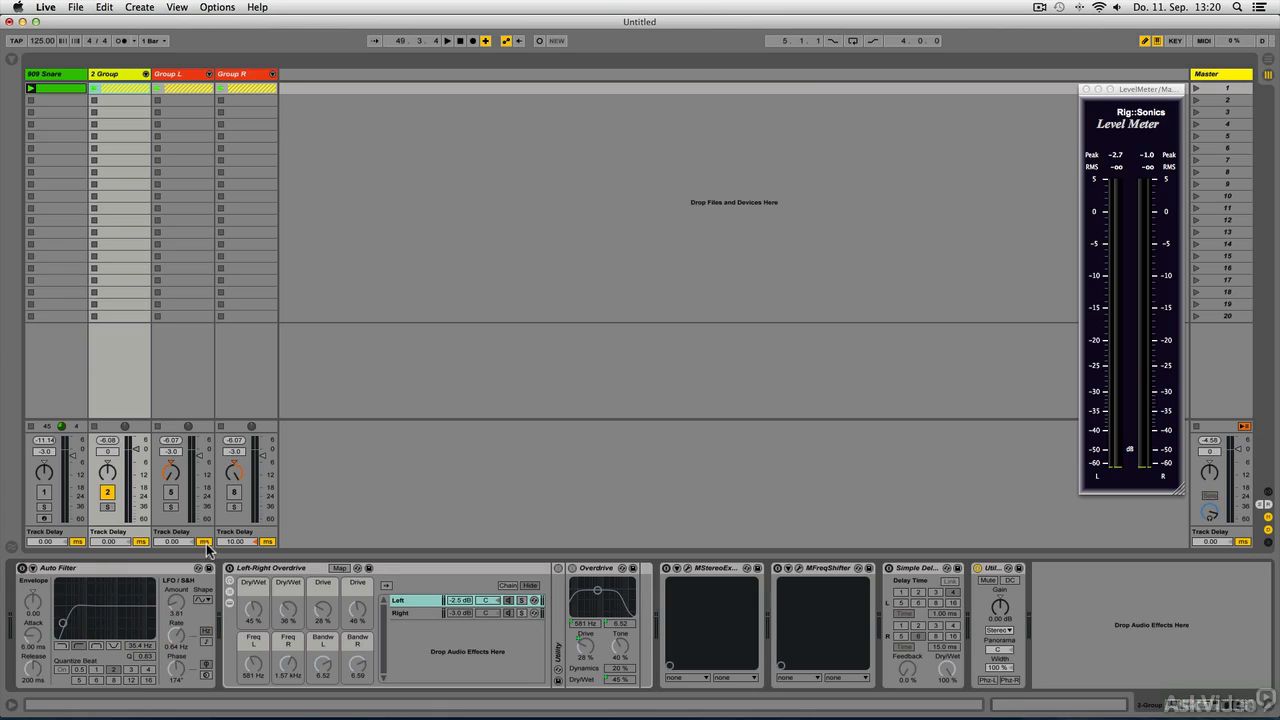
Examine the Overdrive settings in the Left and Right chains of the Left-Right Overdrive rack.
left_click(285, 569)
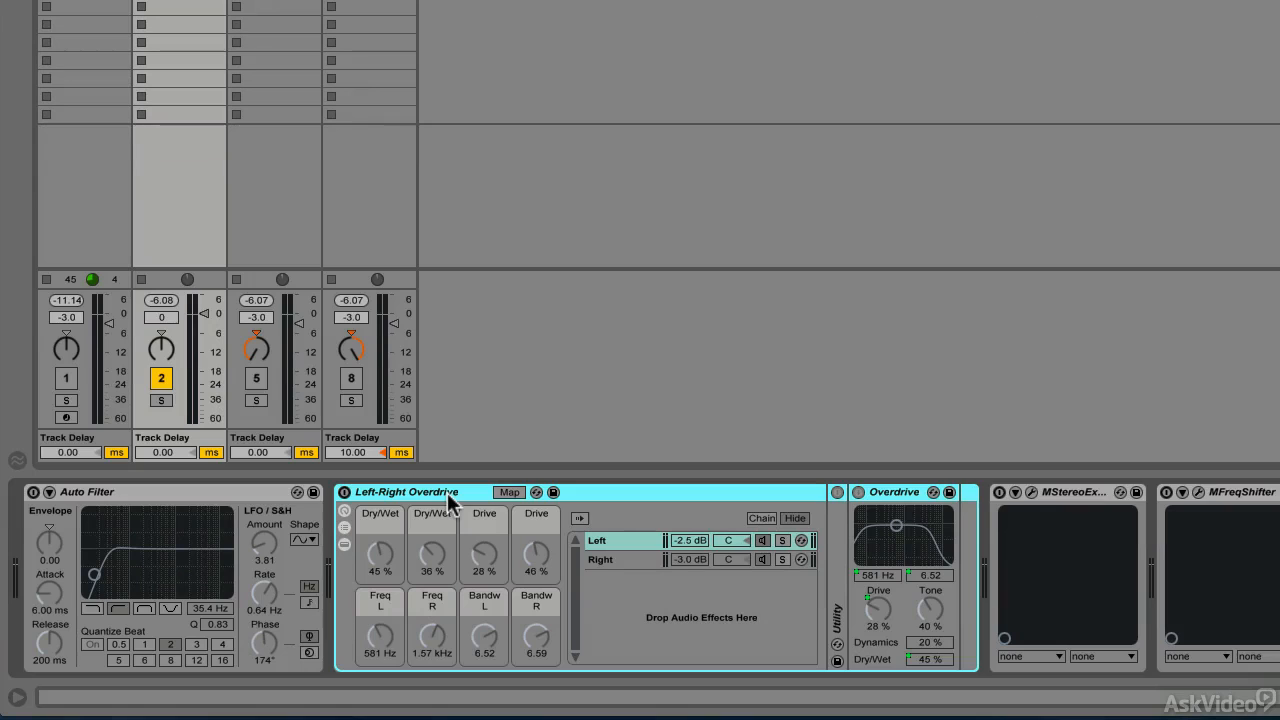
left_click(623, 540)
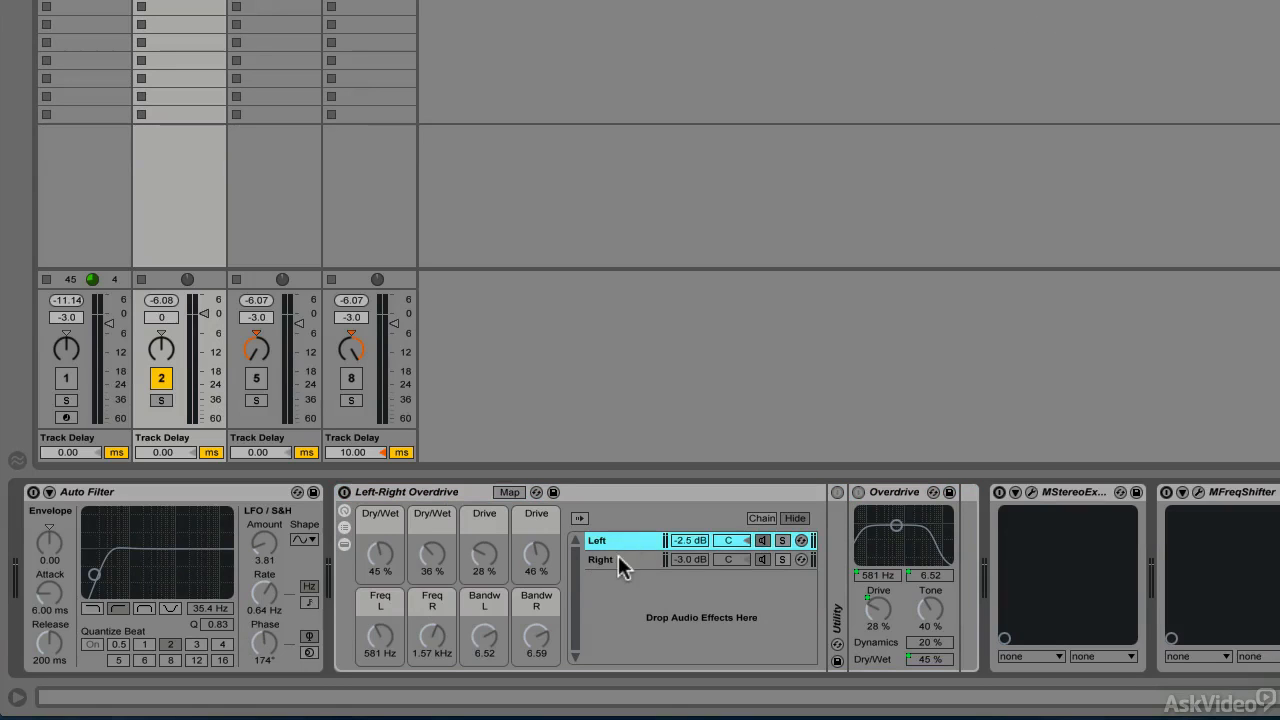
left_click(618, 557)
left_click(626, 540)
left_click(612, 559)
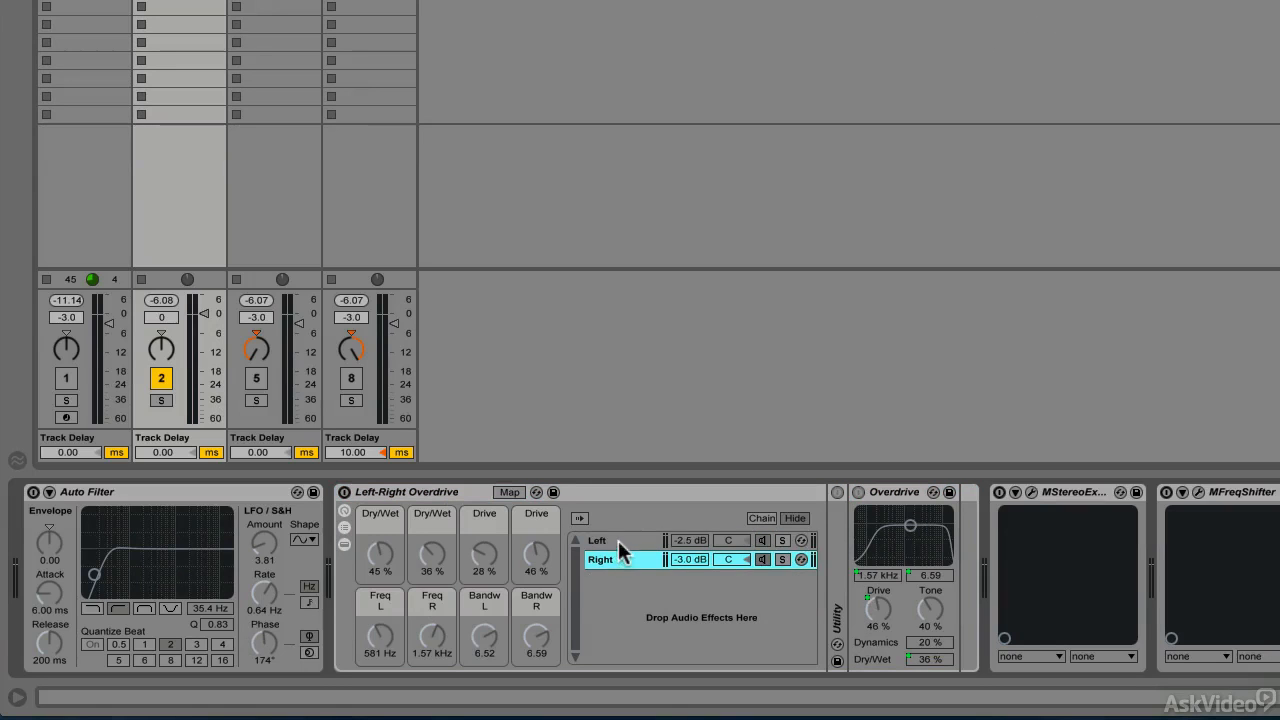
left_click(618, 540)
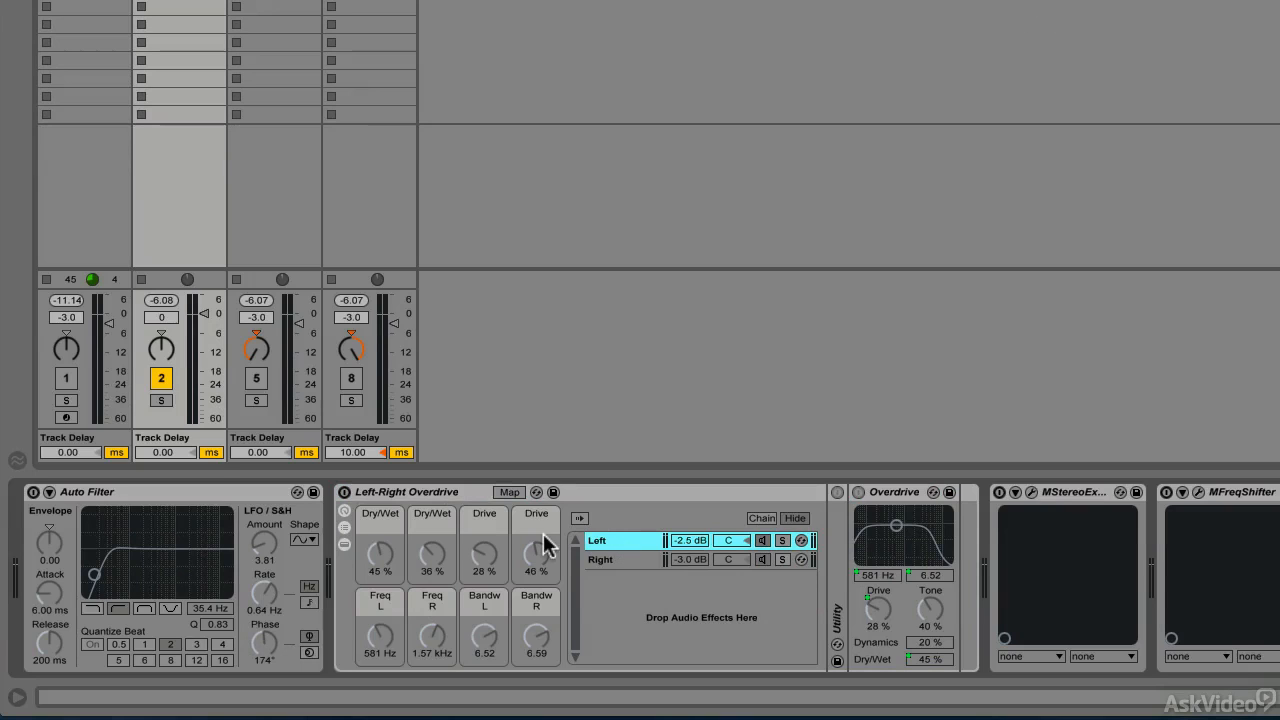
left_click(451, 491)
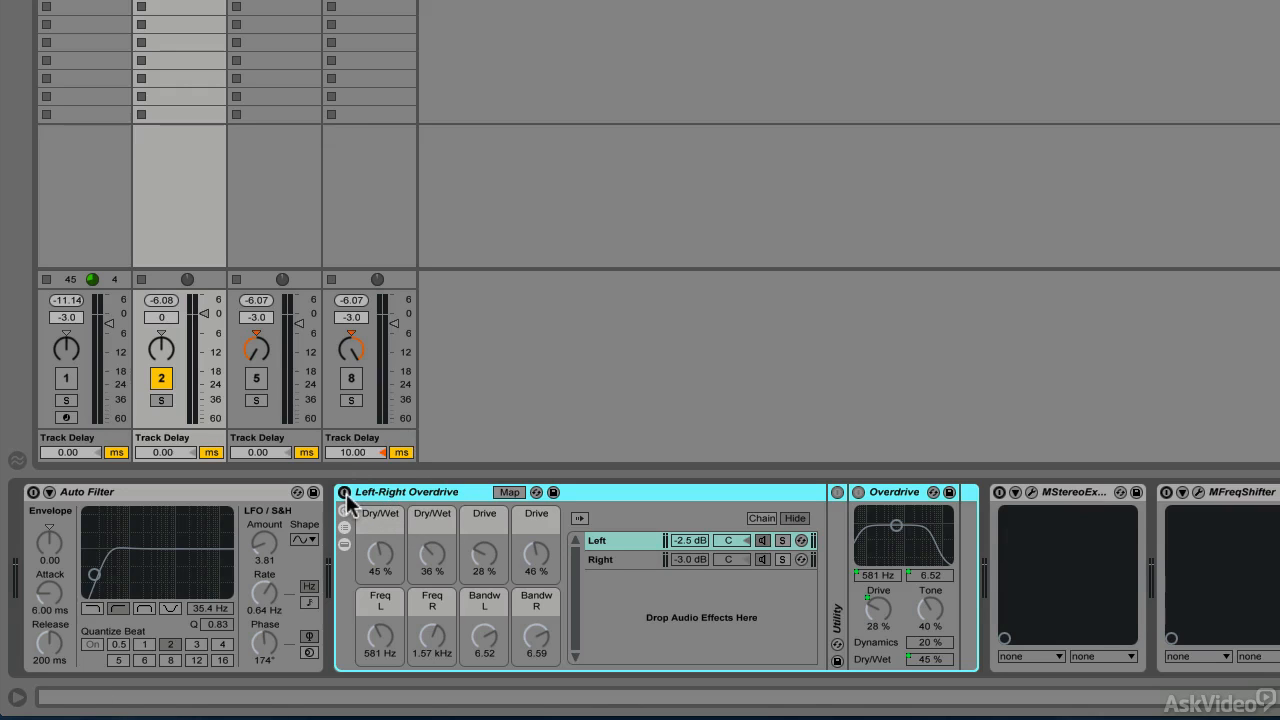
Play the group and compare the Left-Right Overdrive rack bypassed and active, leaving it switched on.
key("space")
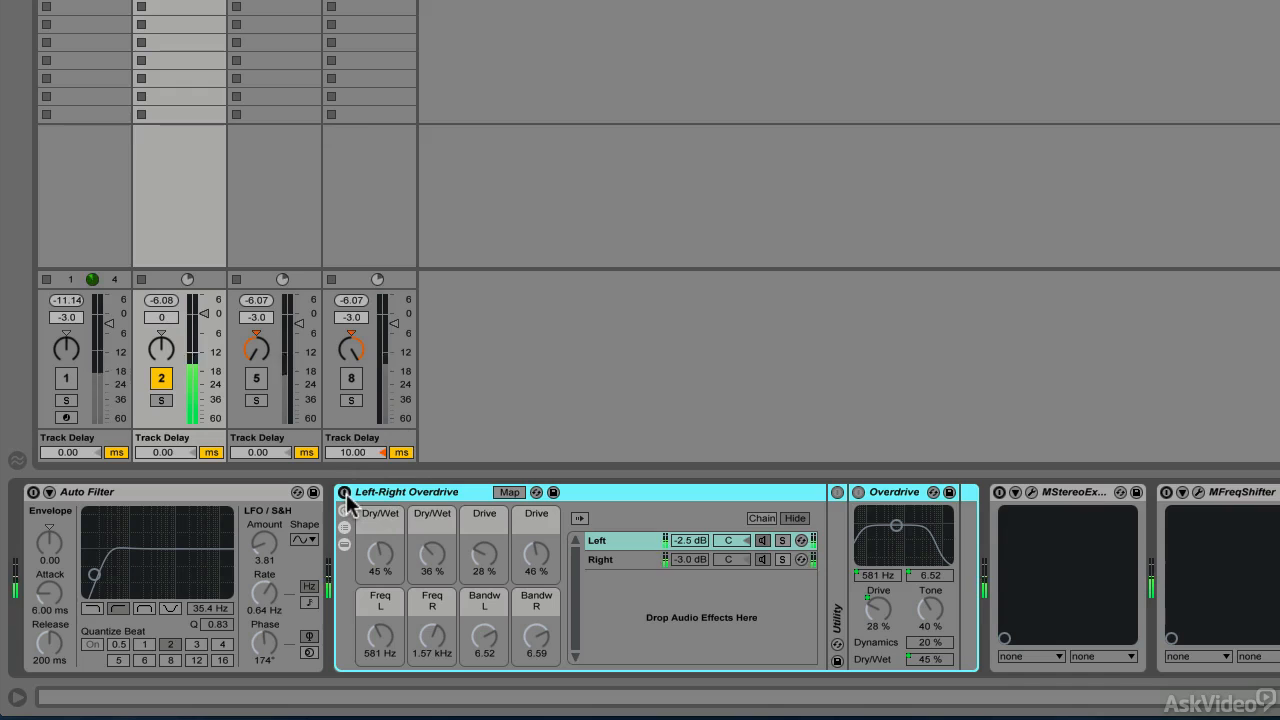
left_click(345, 493)
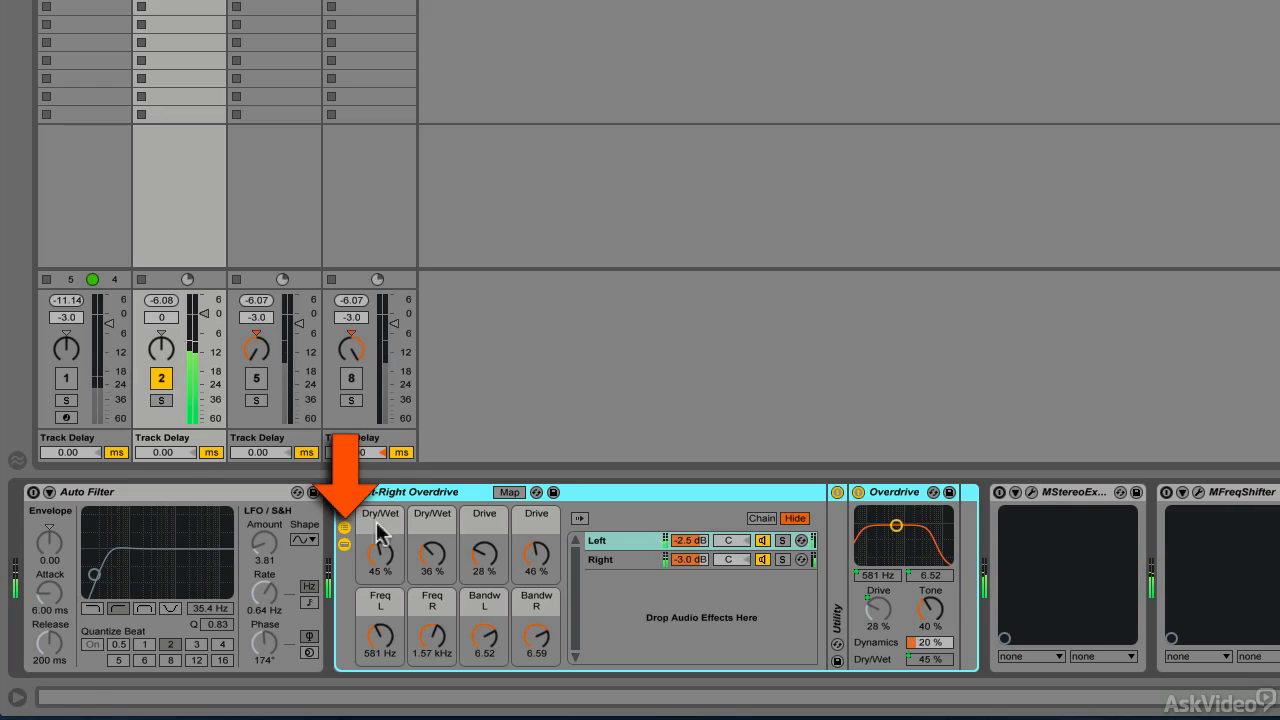
left_click(345, 494)
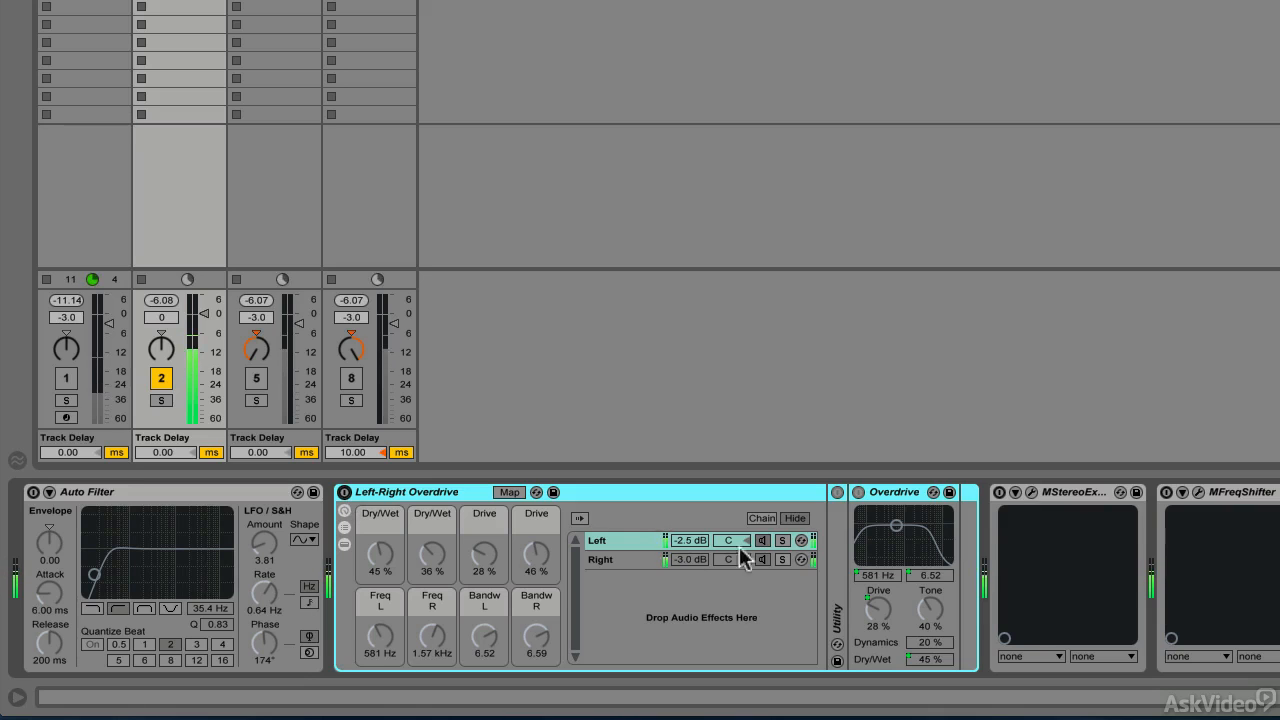
left_click(344, 493)
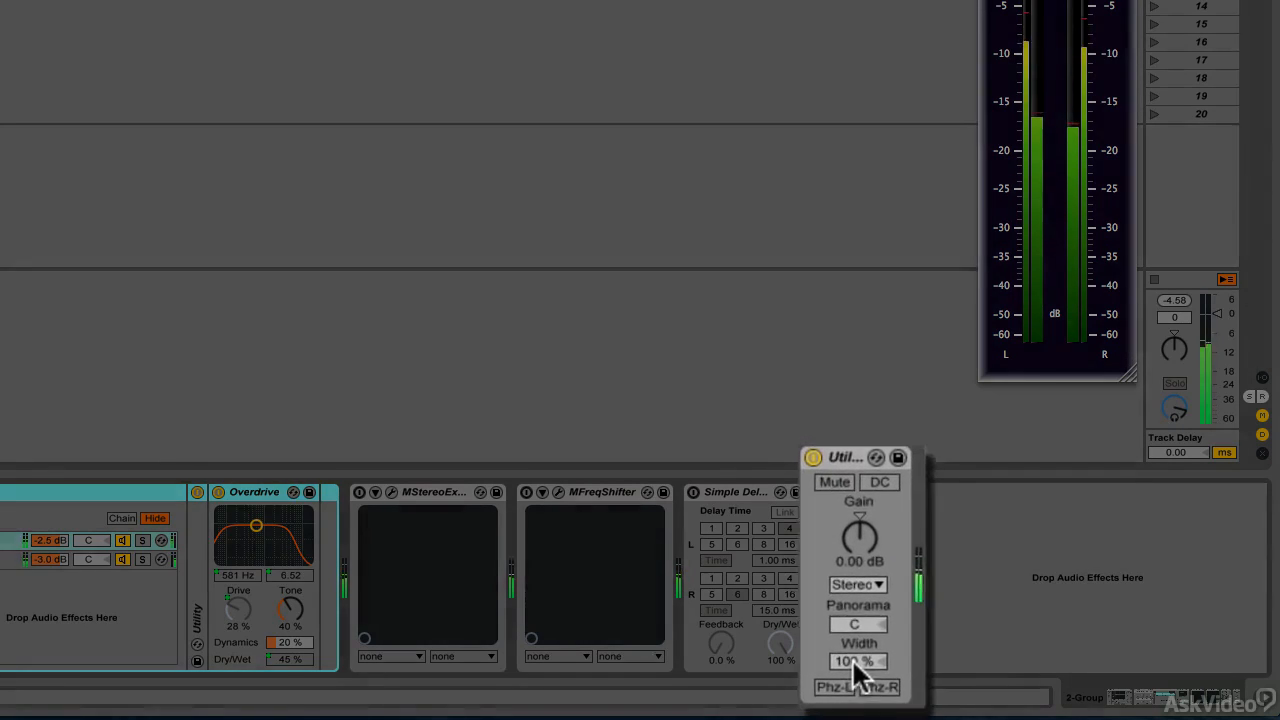
Check the sound in mono by setting the Utility's width to 0%, and reset the width to 100%.
left_click_drag(855, 643, 855, 712)
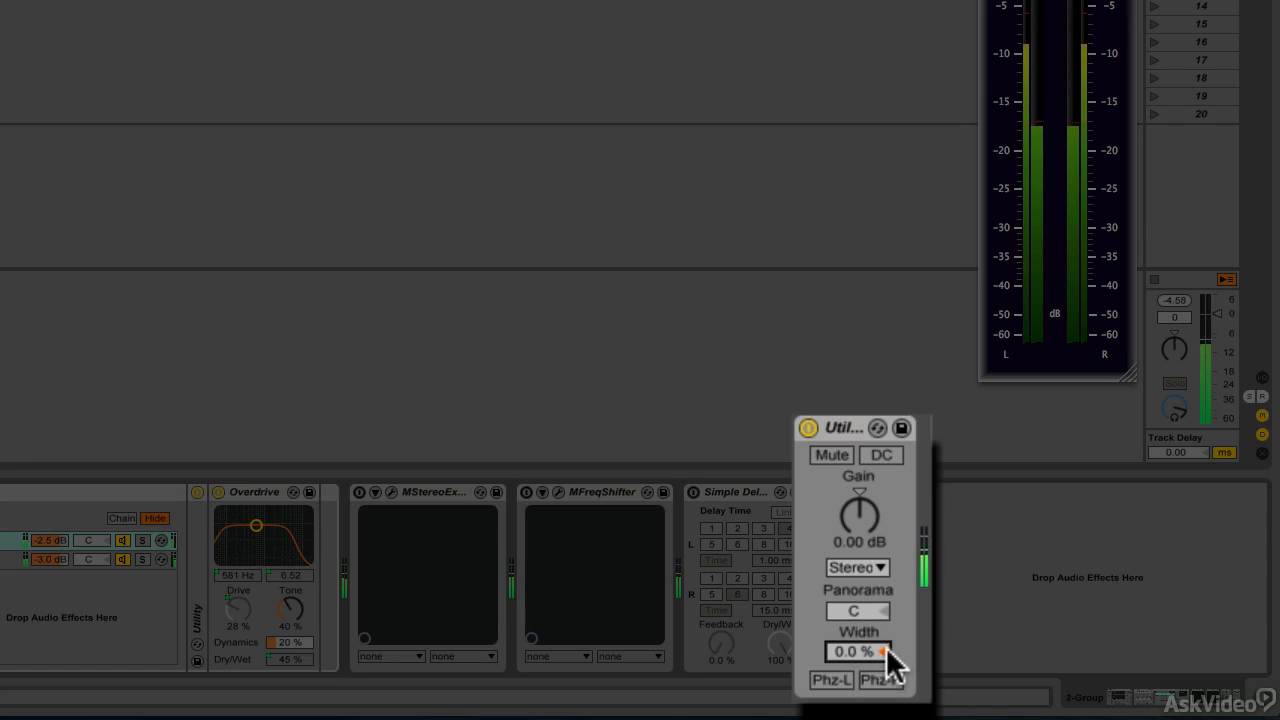
left_click(884, 650)
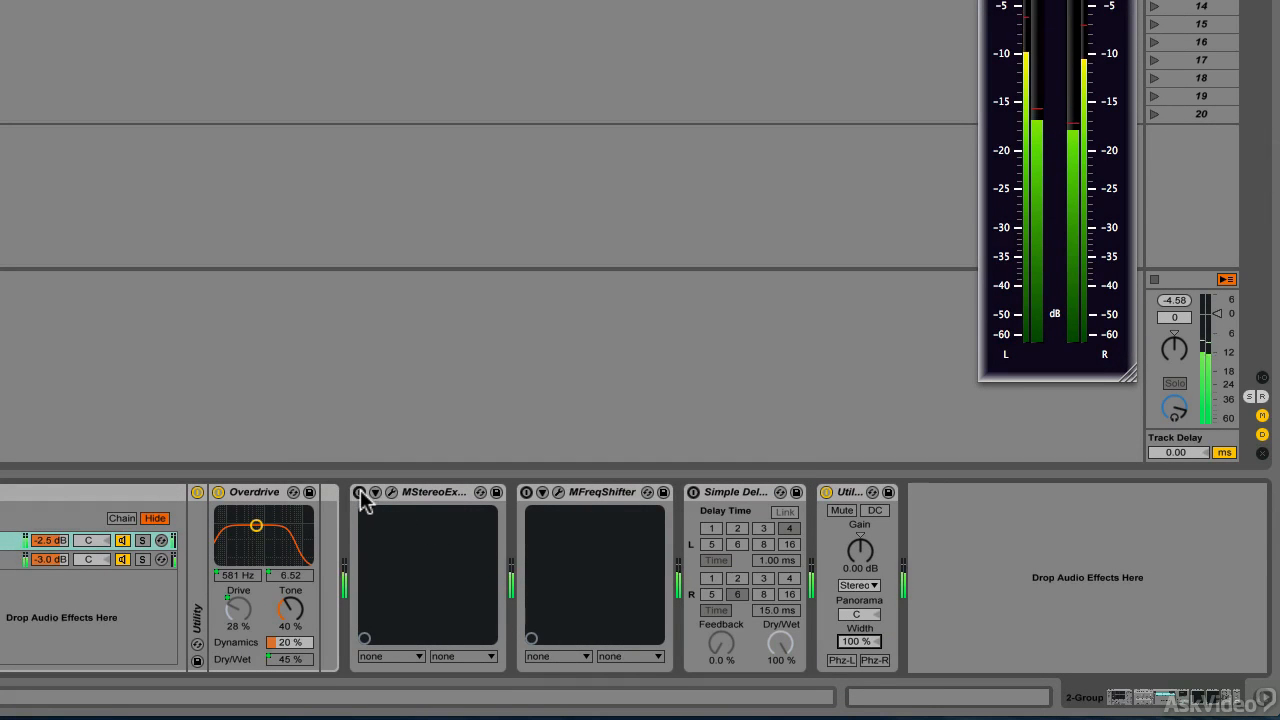
Open the MStereoExpander plug-in window on the 2 Group track.
left_click(392, 492)
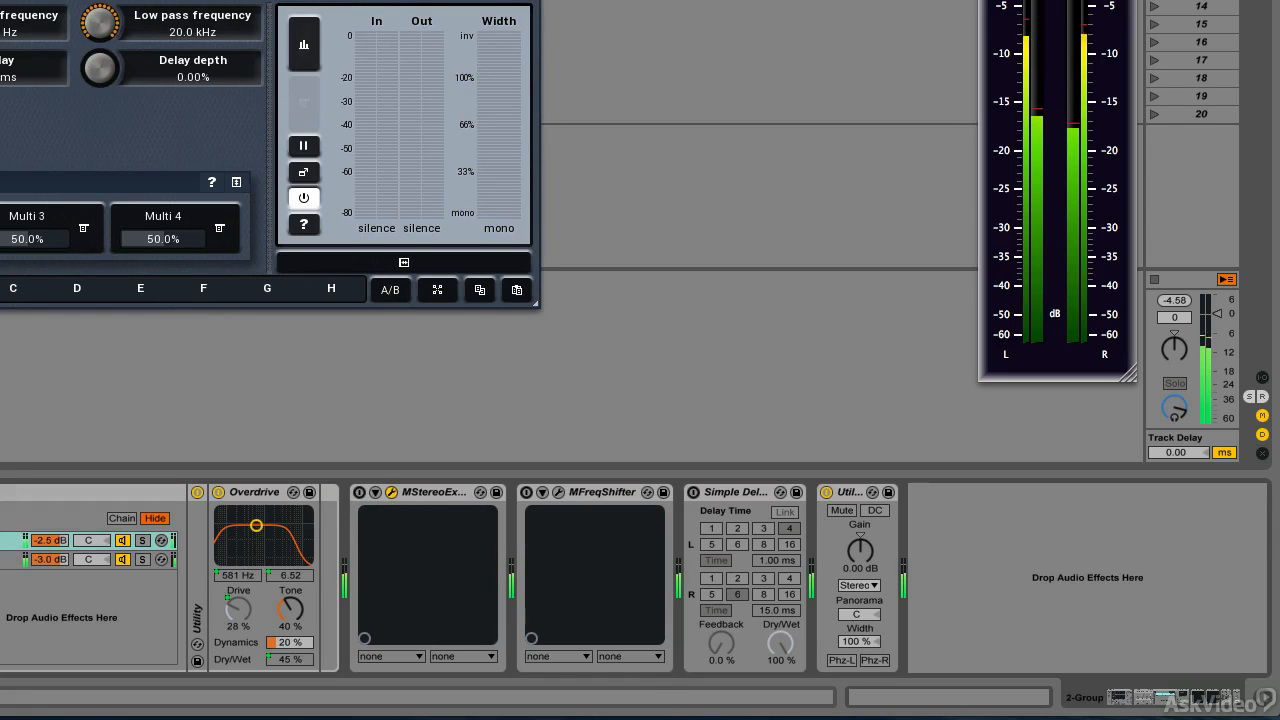
left_click_drag(0, 0, 57, 28)
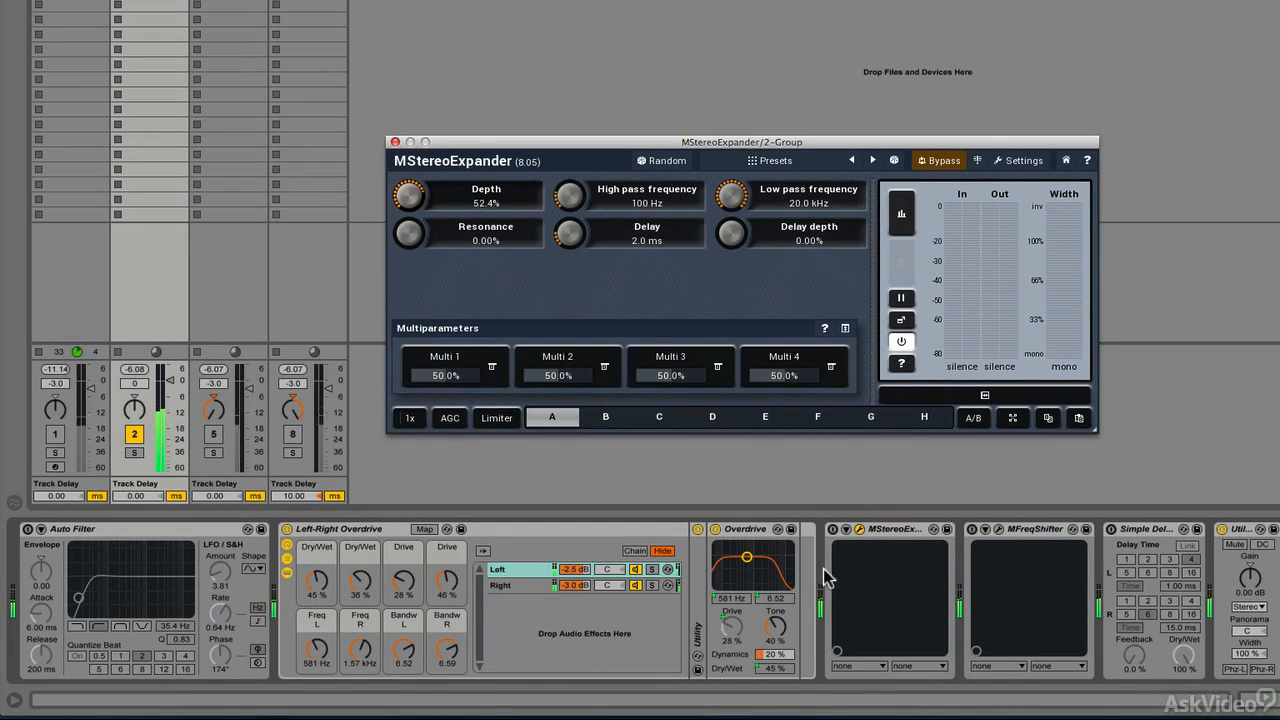
Audition the MStereoExpander in stereo and in mono, setting the Utility's width to 0% and back to 100%, and switch the expander off.
left_click(833, 530)
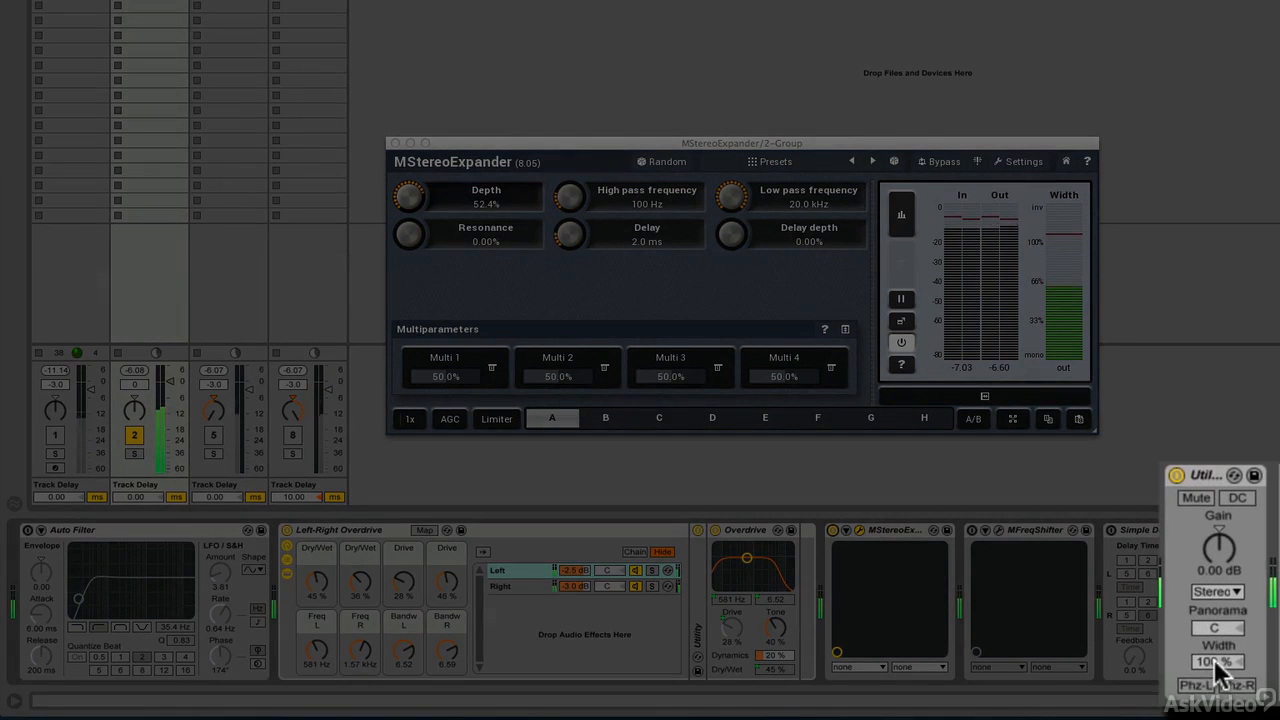
left_click_drag(1215, 661, 1202, 671)
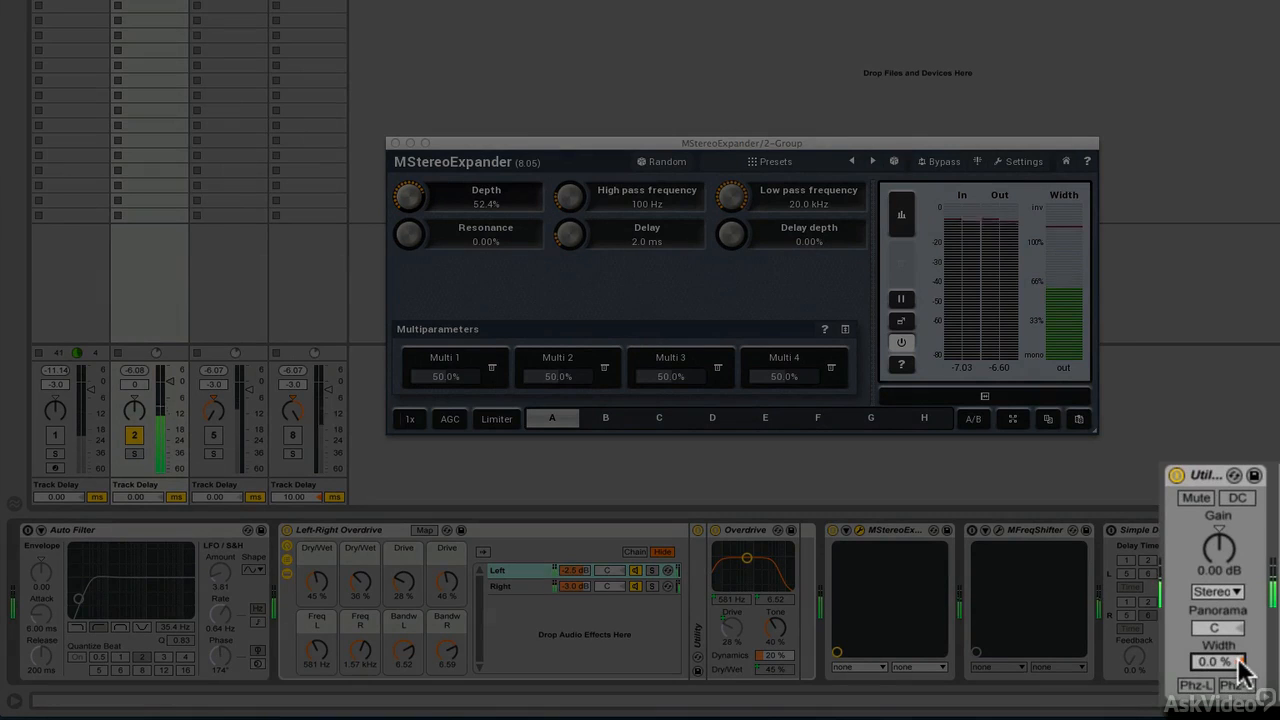
double_click(1242, 662)
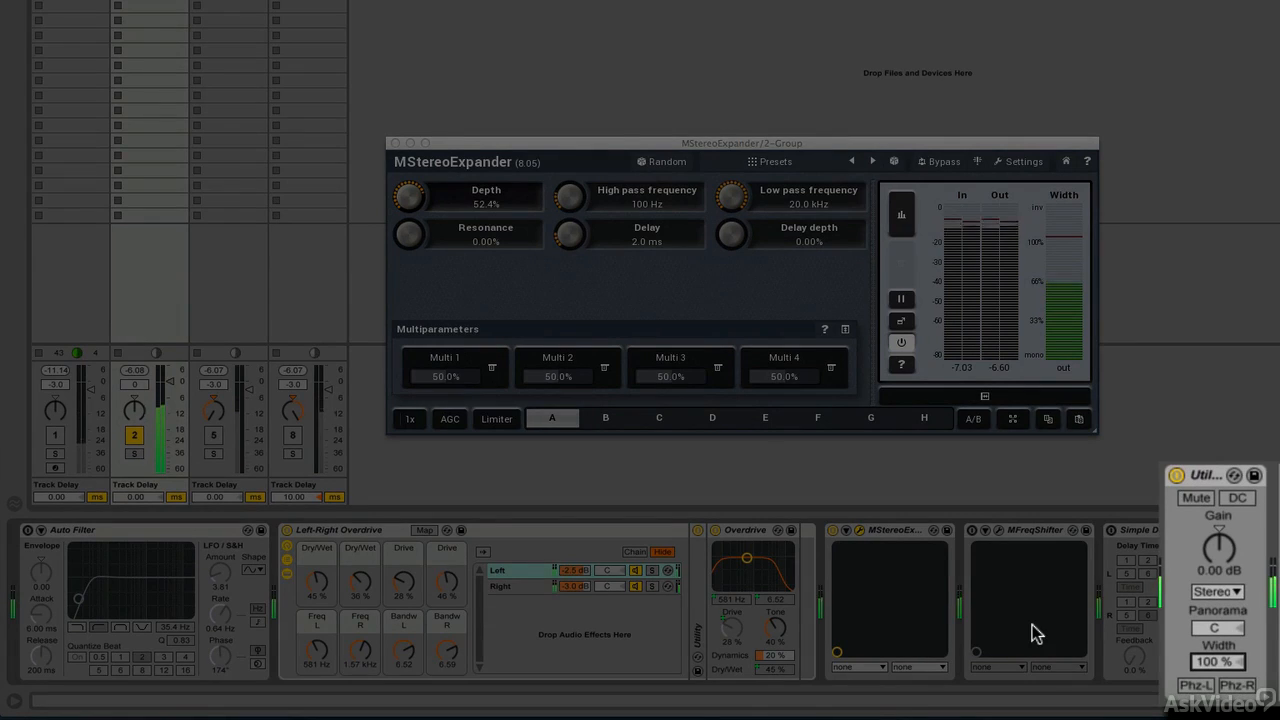
key("space")
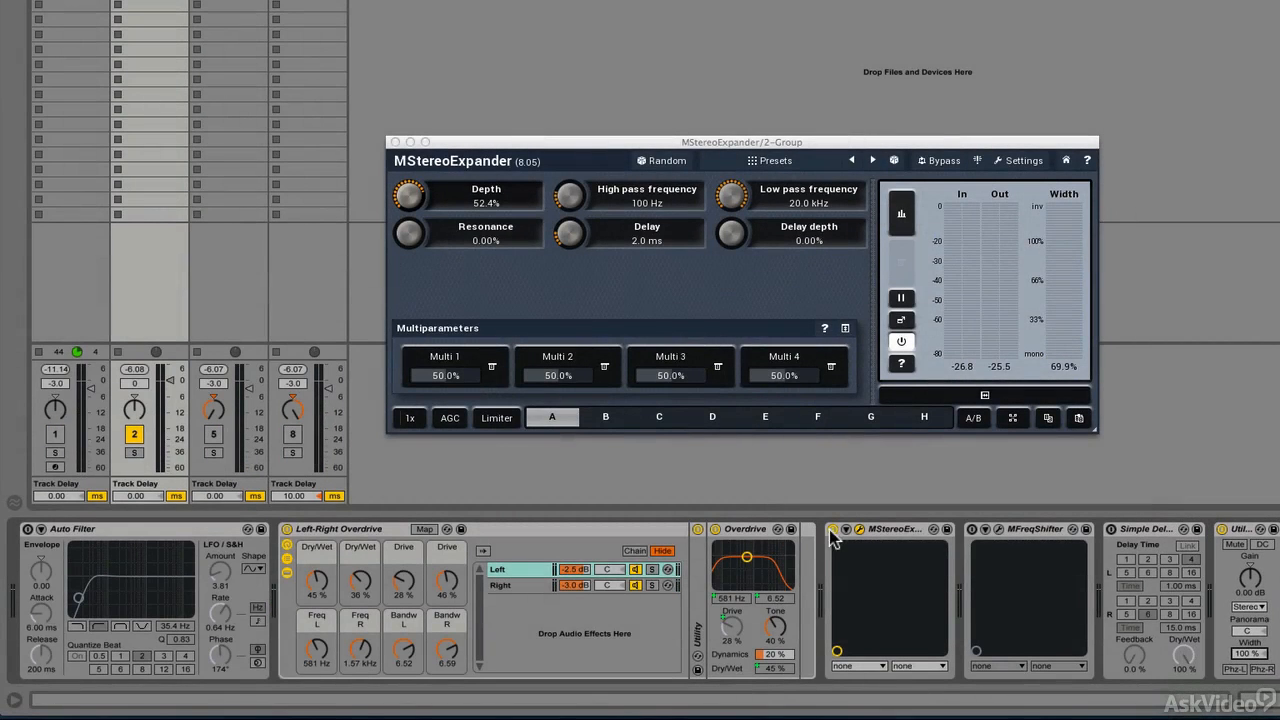
left_click(831, 529)
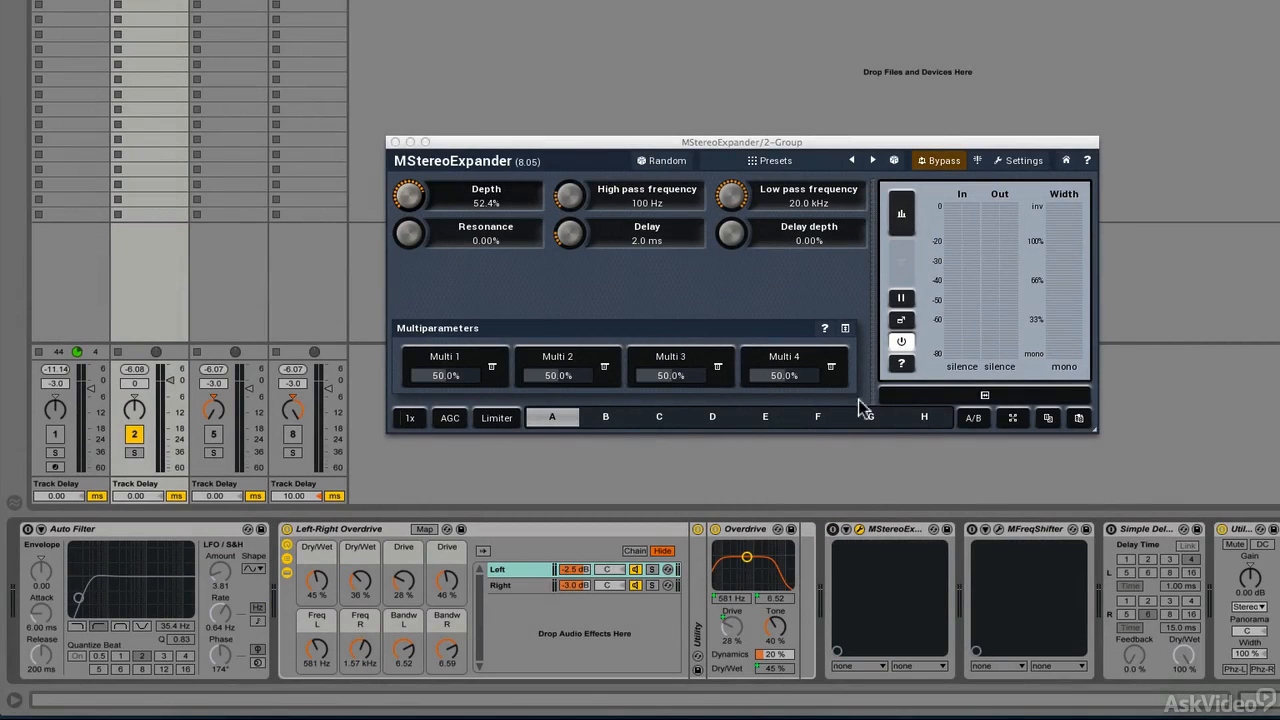
Open the MFreqShifter plug-in window and play the group with MFreqShifter switched on.
left_click(998, 530)
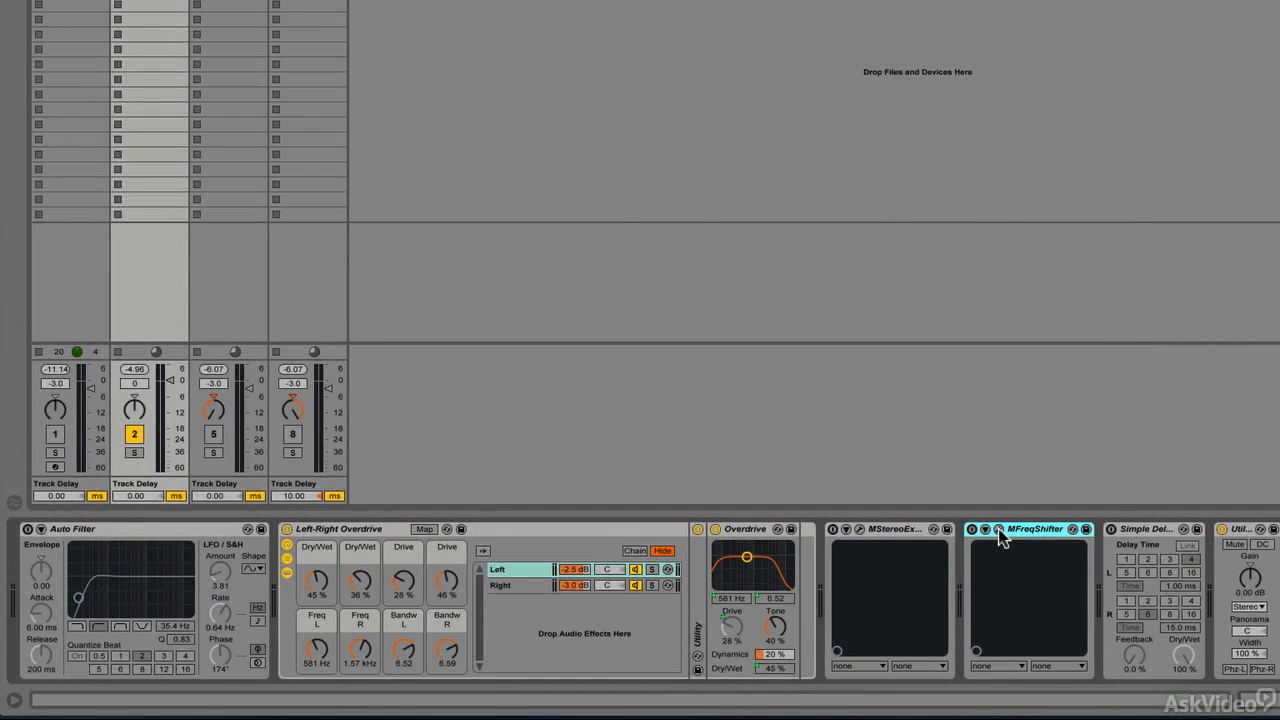
left_click(998, 530)
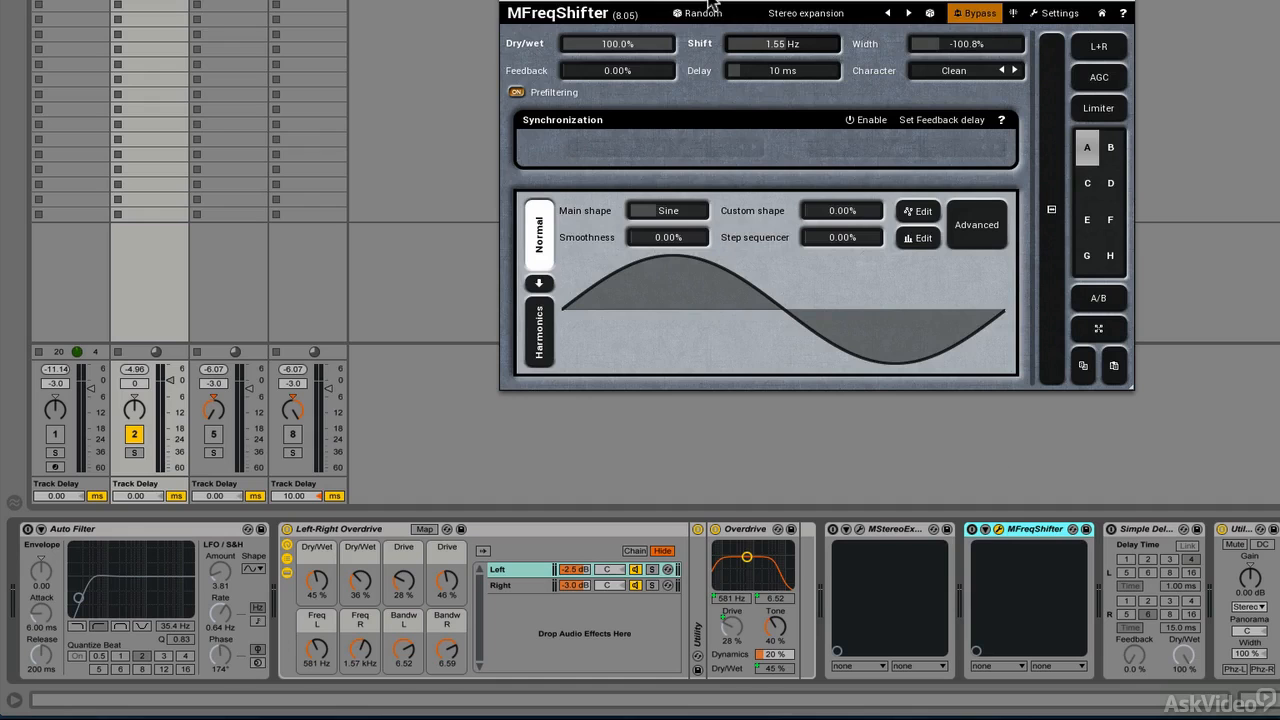
left_click_drag(710, 5, 641, 10)
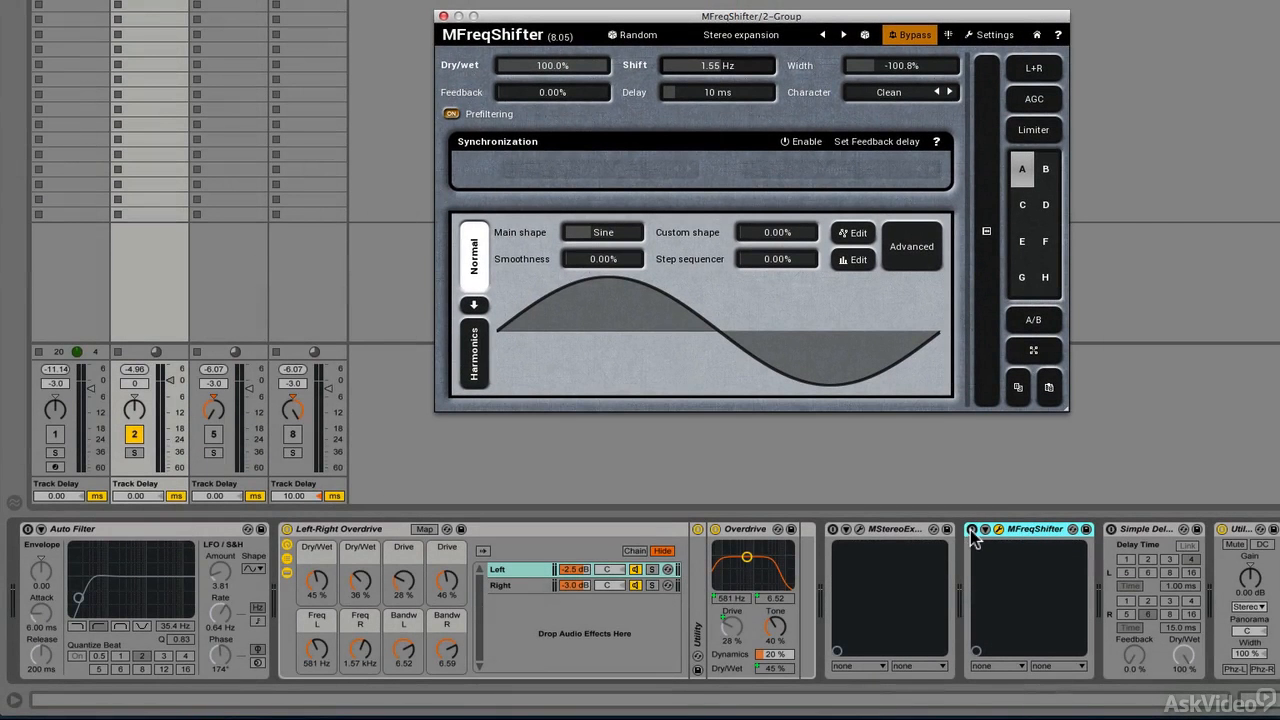
key("space")
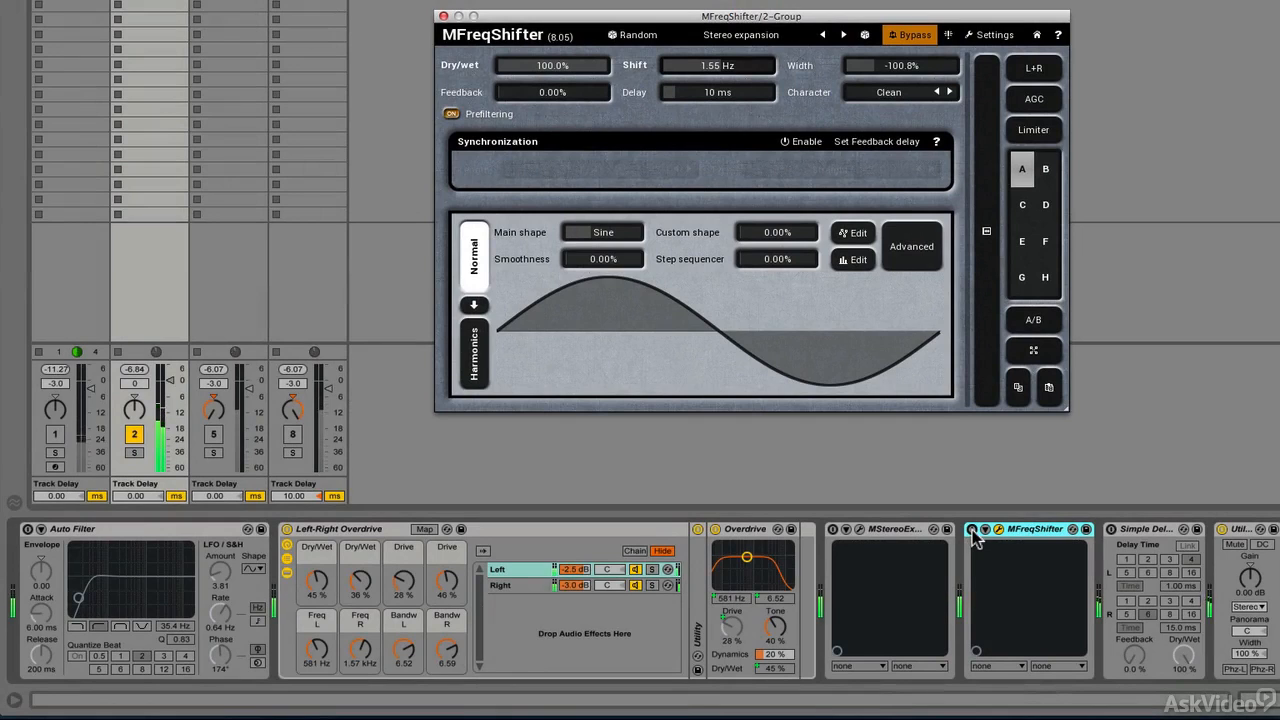
left_click(971, 530)
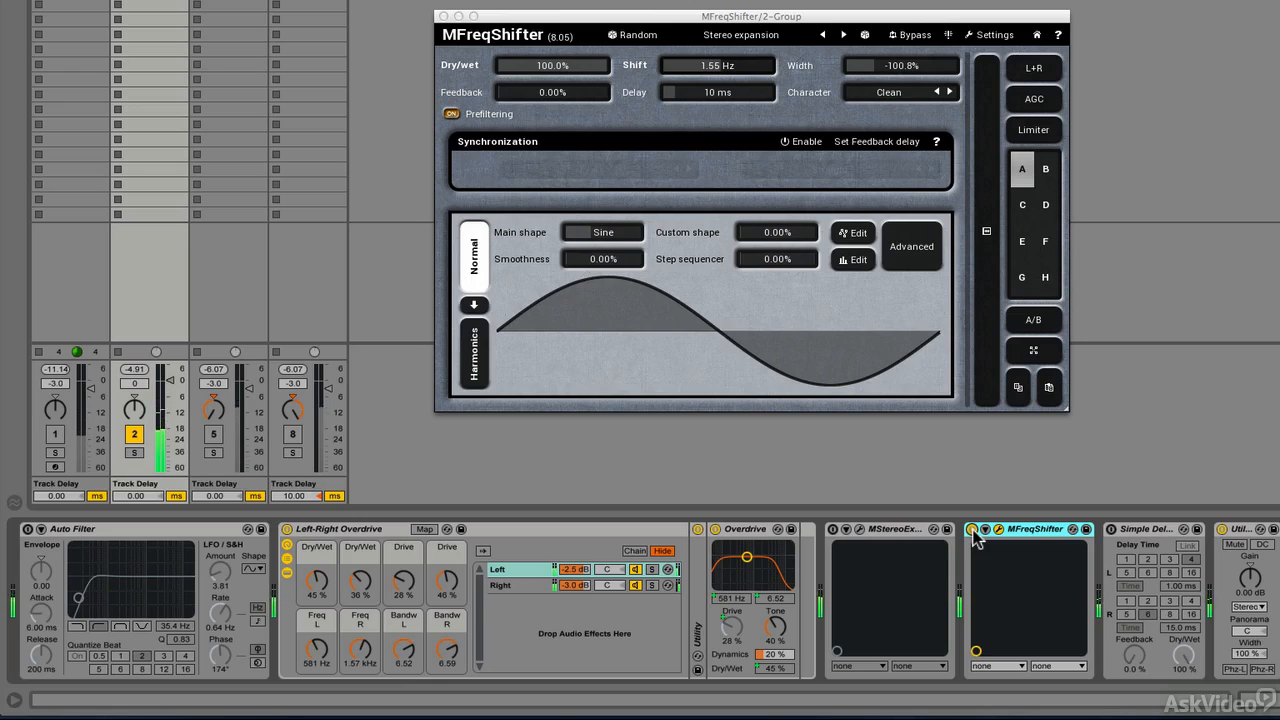
Adjust MFreqShifter during playback, setting its Feedback to 6.3% and its Shift to 0.9540 Hz.
left_click_drag(745, 66, 745, 93)
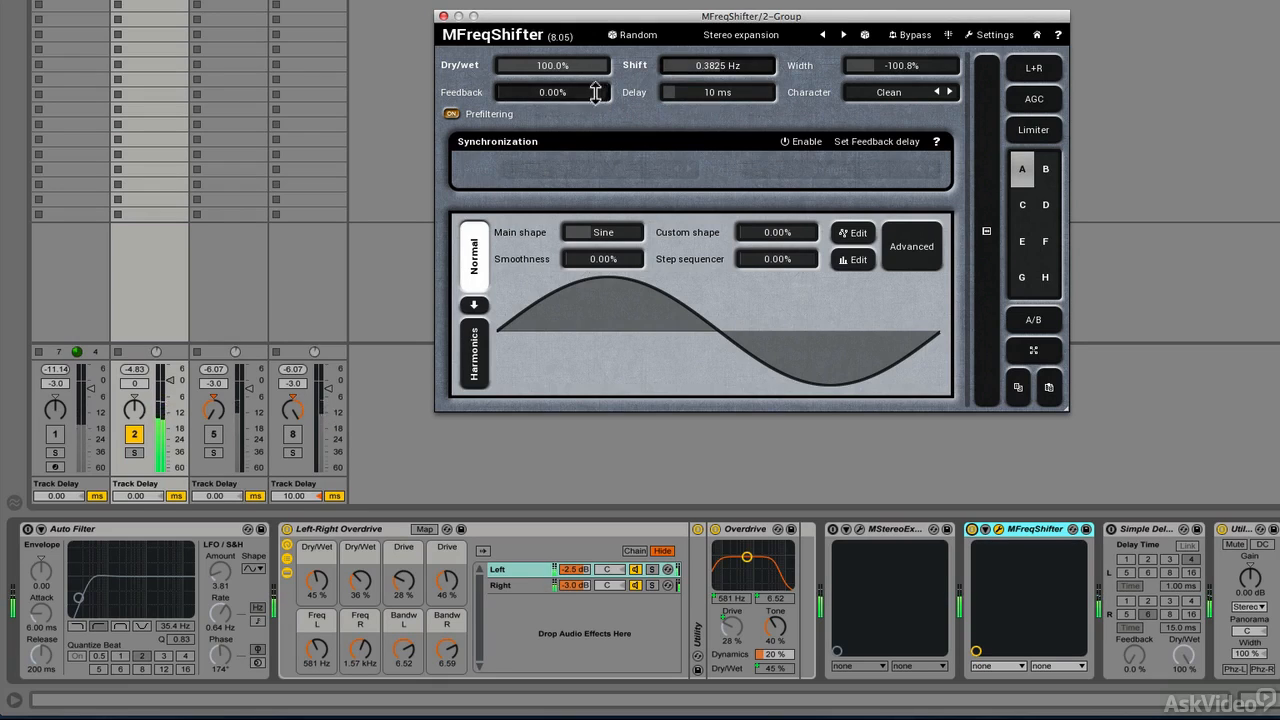
mouse_move(600, 92)
left_mouse_down()
mouse_move(565, 3)
mouse_move(580, 98)
left_mouse_up()
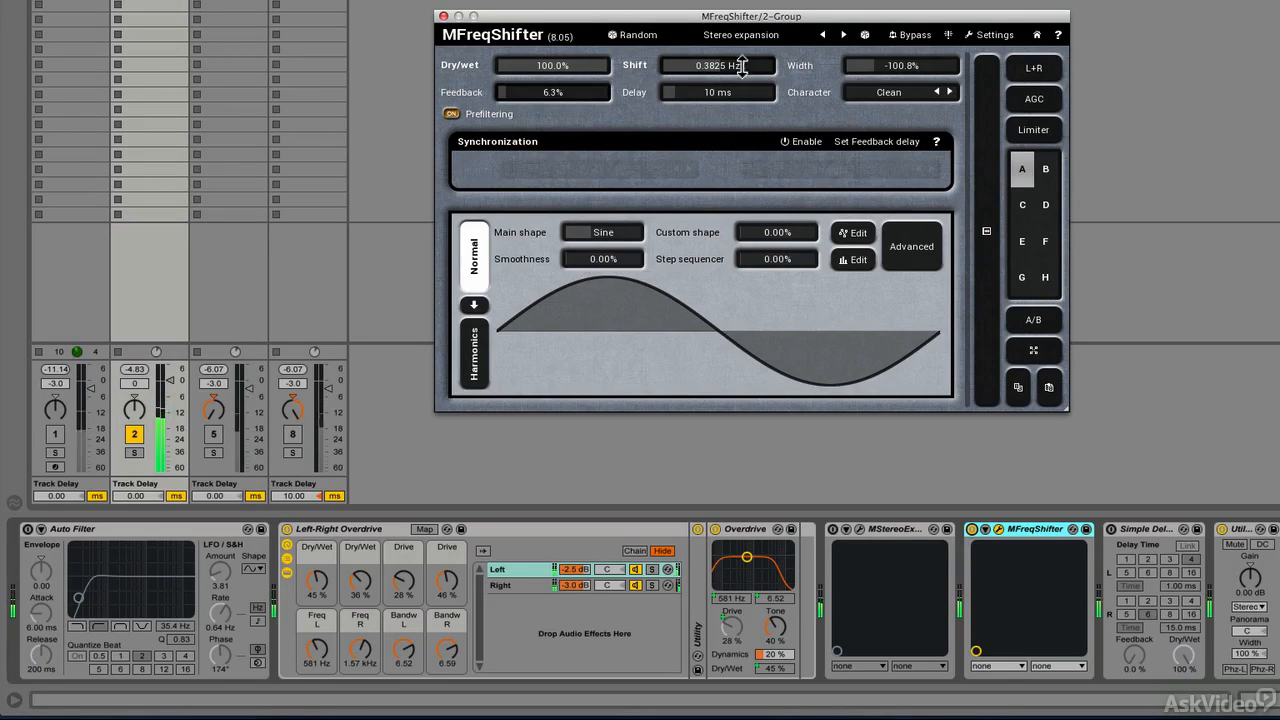
left_click_drag(743, 62, 743, 35)
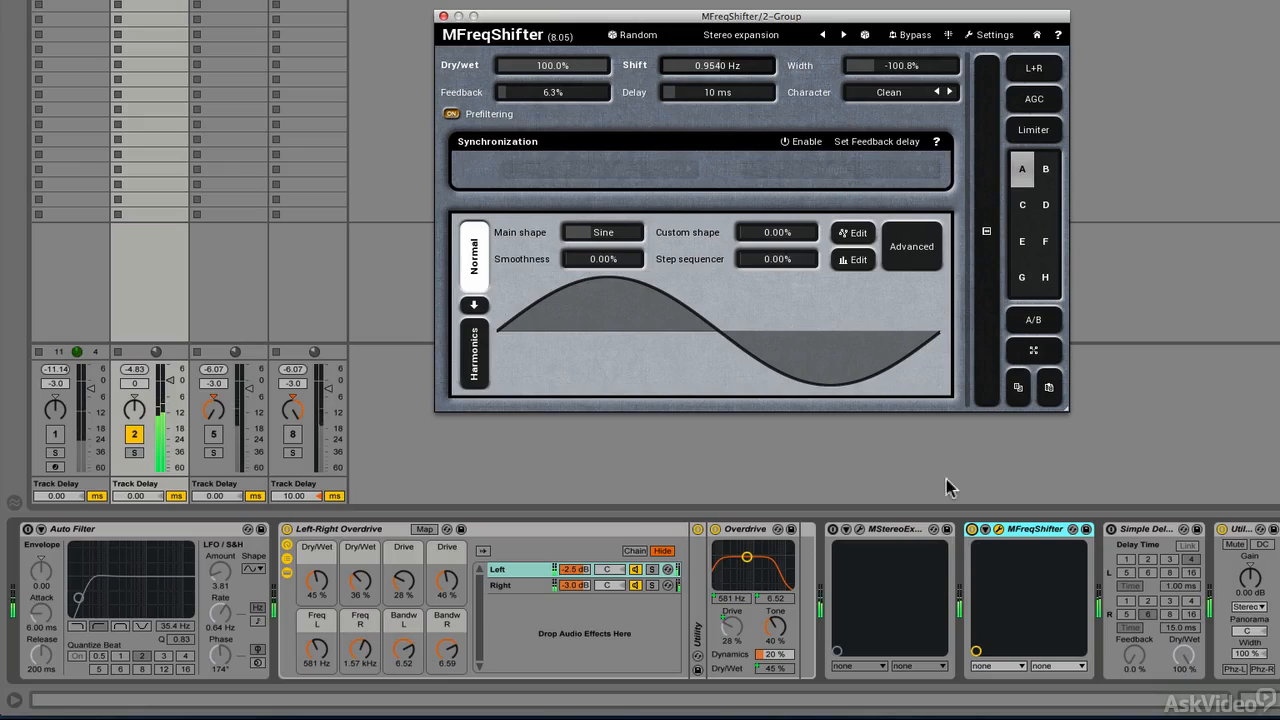
Switch MFreqShifter off and close its plug-in window.
left_click(971, 530)
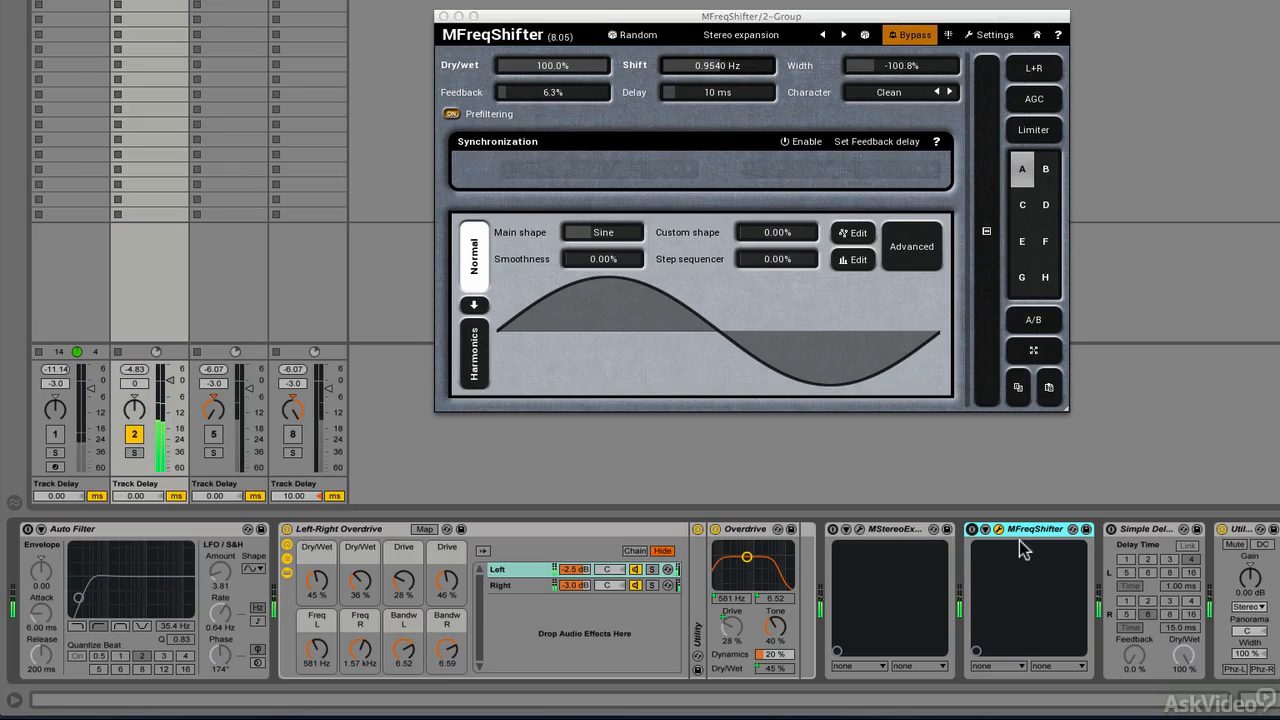
left_click(443, 16)
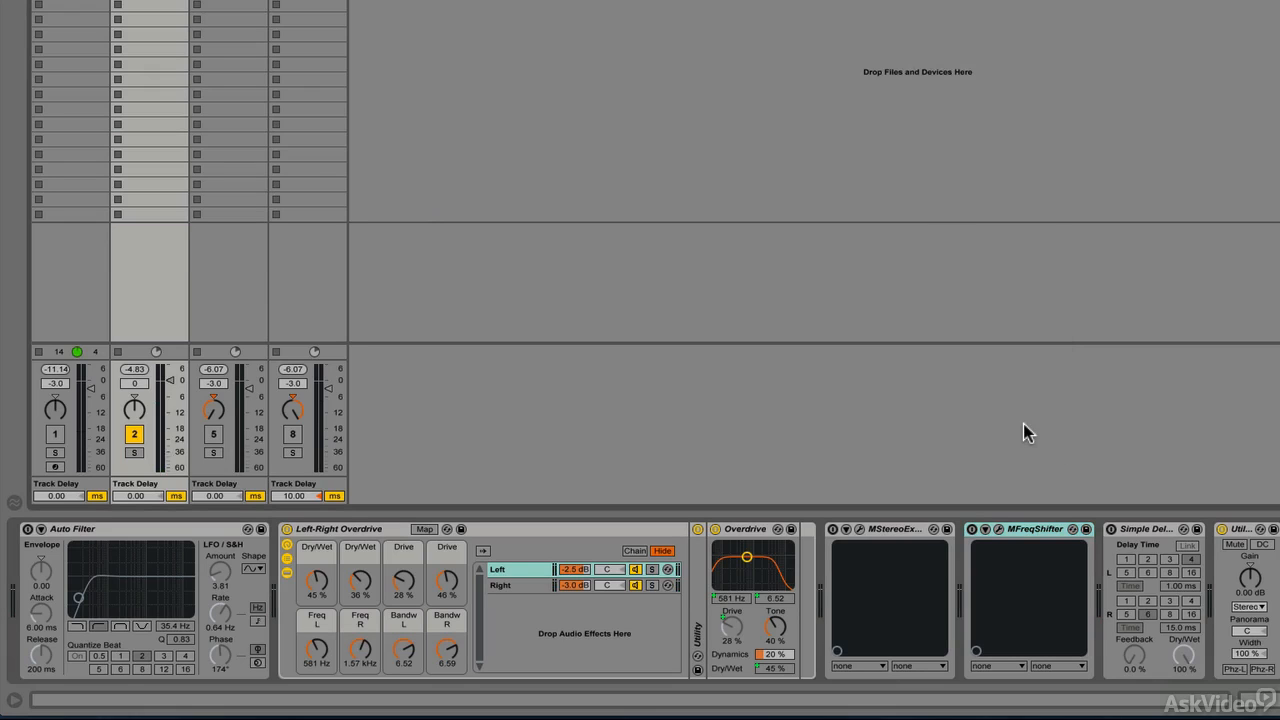
left_click(1033, 528)
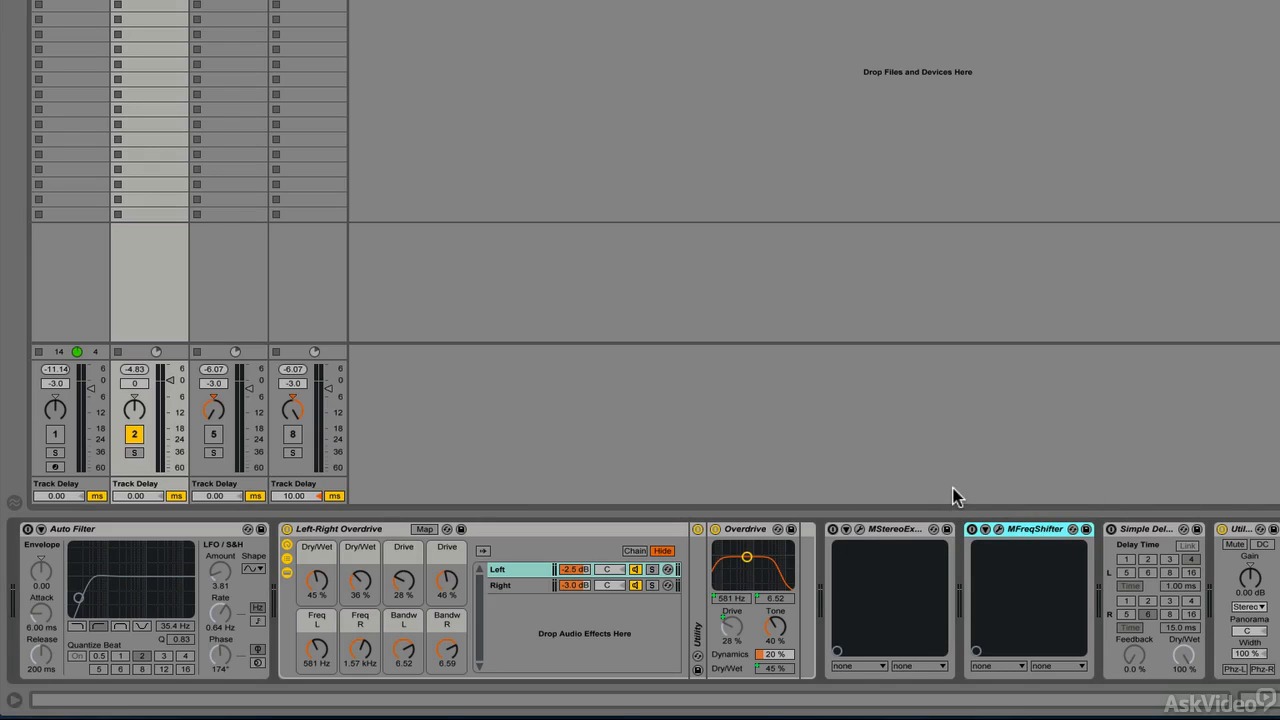
Switch on the Simple Delay, play the group through it and try a shorter right-channel delay time.
left_click(1143, 530)
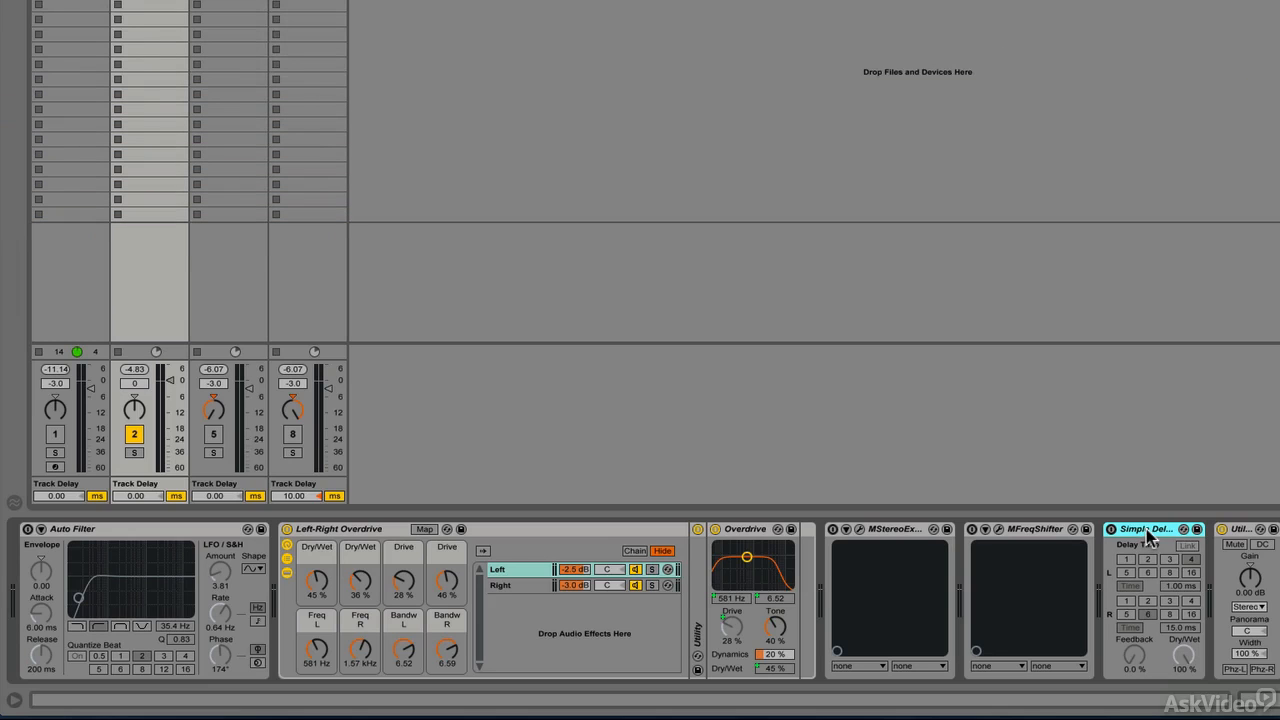
left_click(1111, 530)
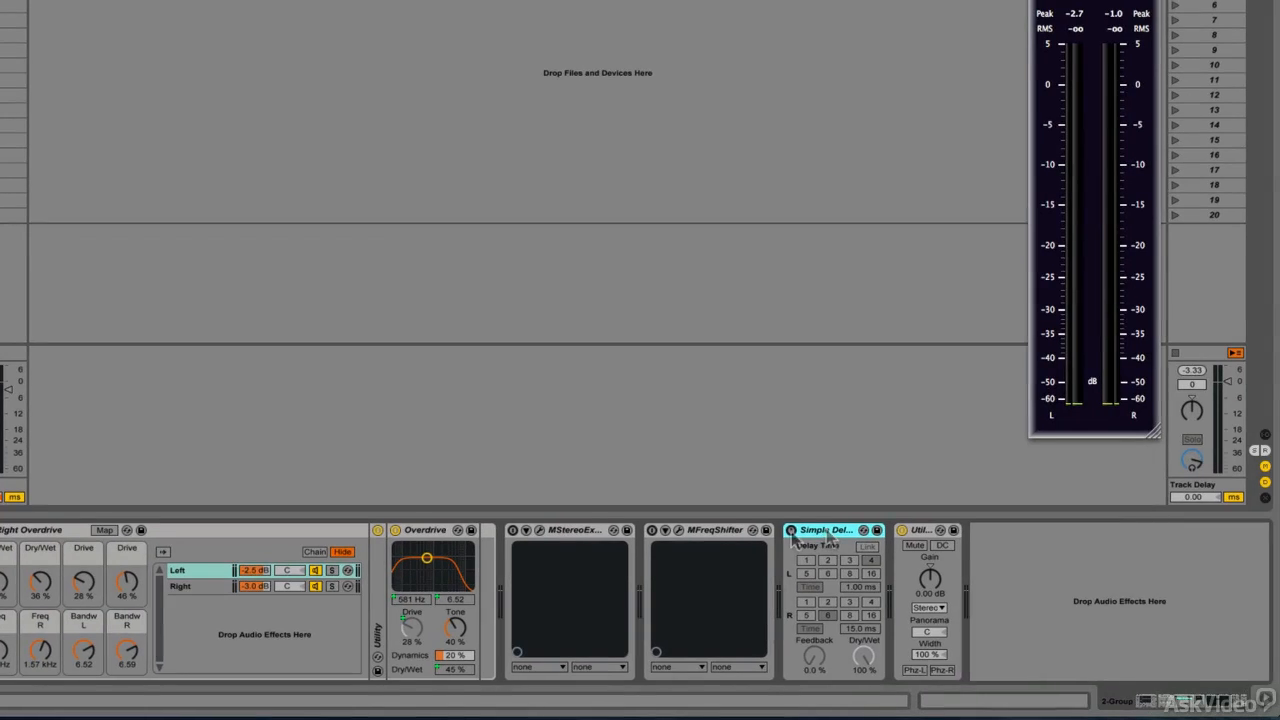
key("space")
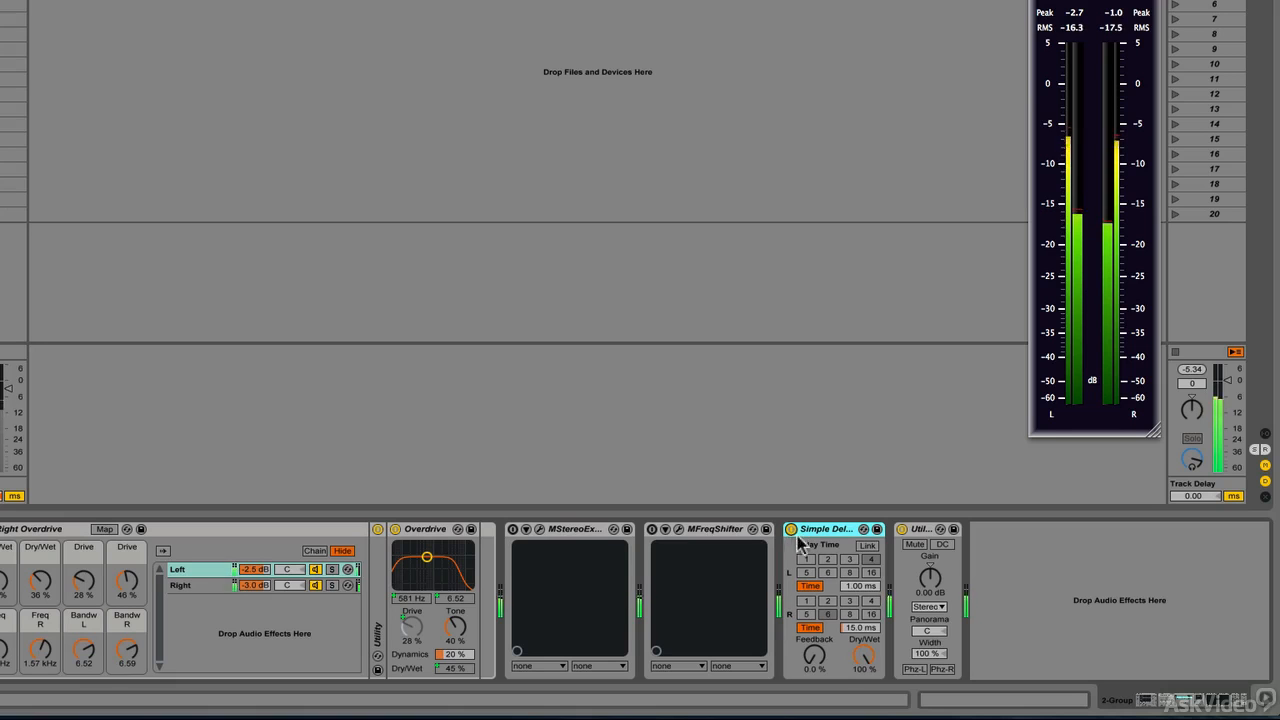
left_click(858, 629)
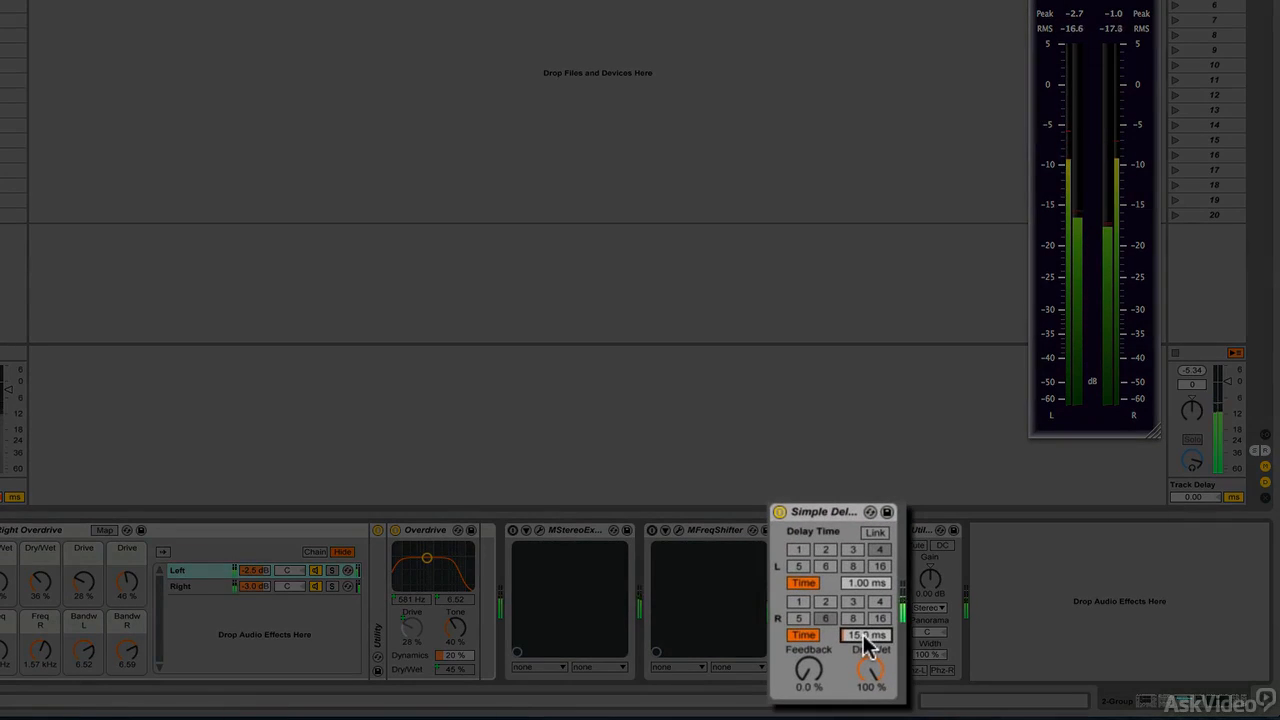
key("Down")
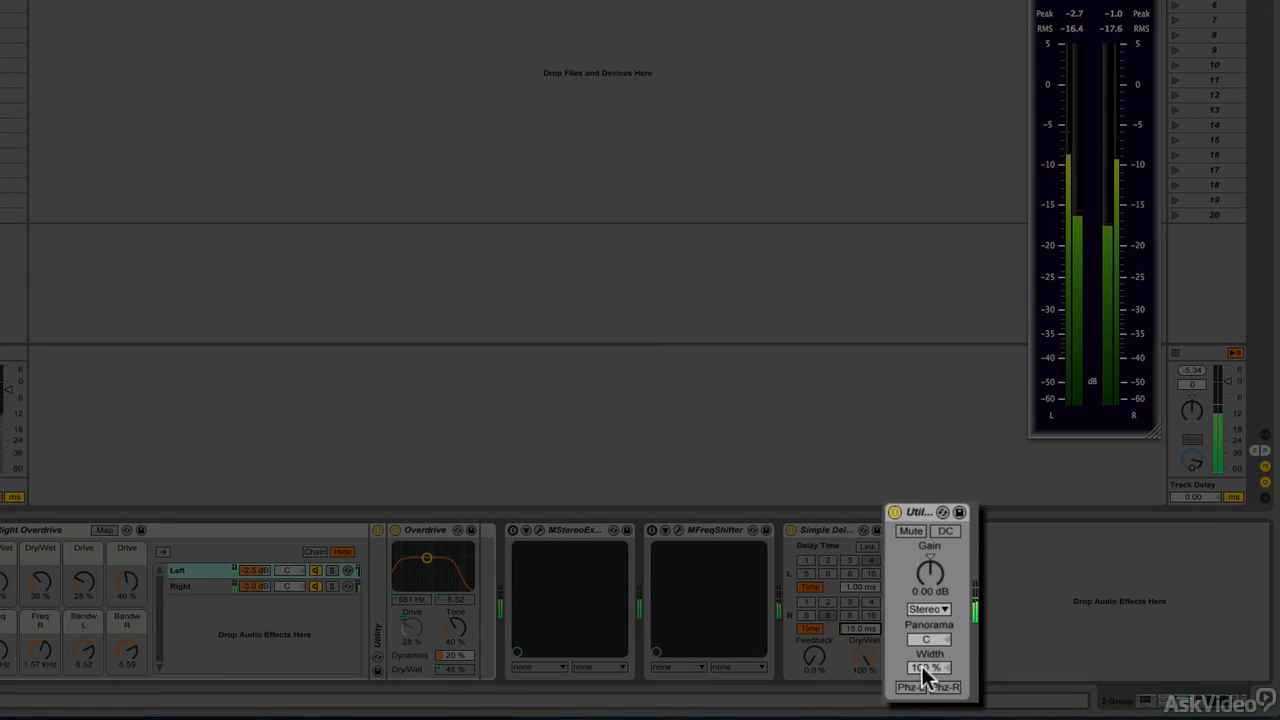
Set the Utility's width to 0% and vary the Simple Delay's right delay time in mono, lowering it to 13.0 ms and raising it again.
left_click(922, 666)
left_click_drag(922, 666, 922, 712)
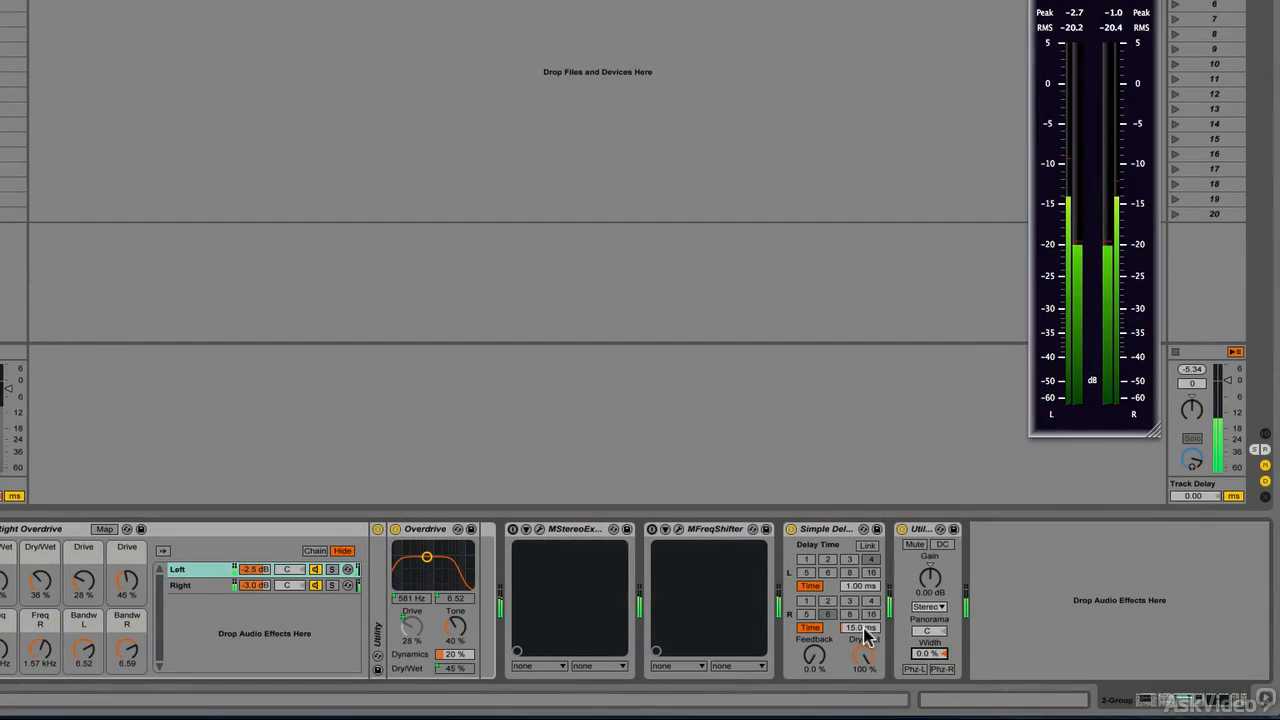
left_click(864, 629)
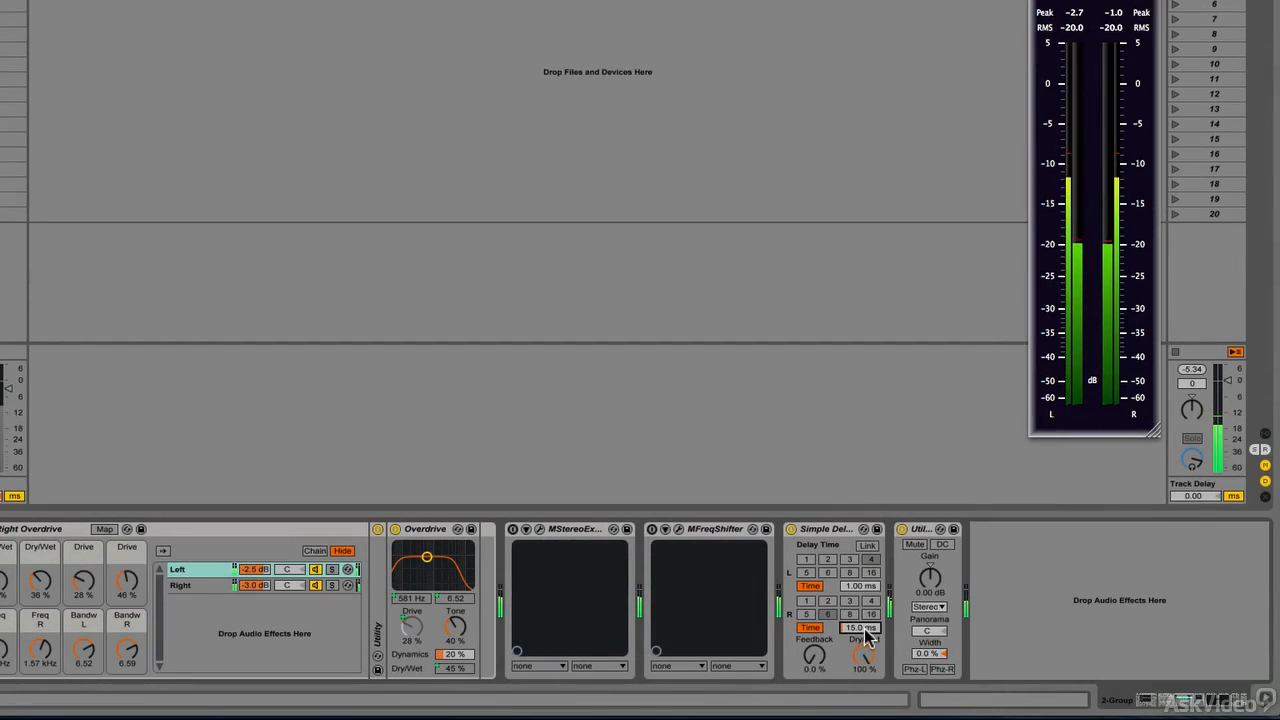
key("Down")
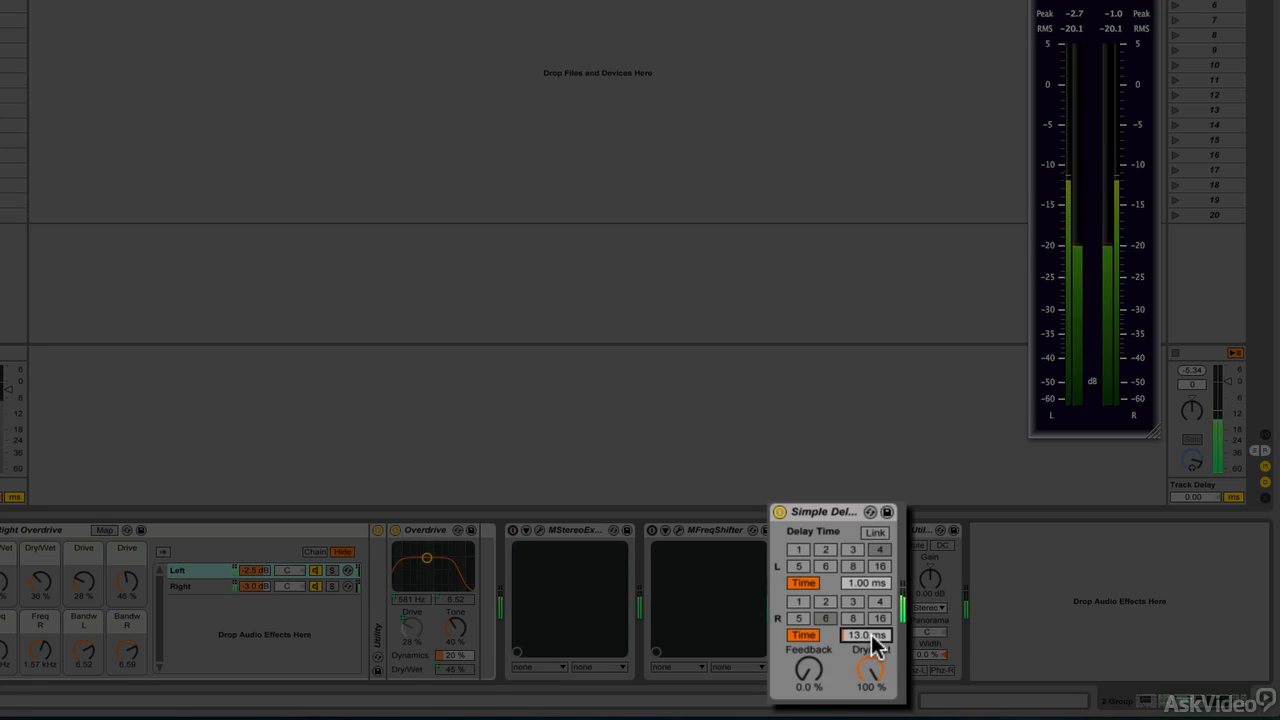
key("Up")
key("Up")
key("Up")
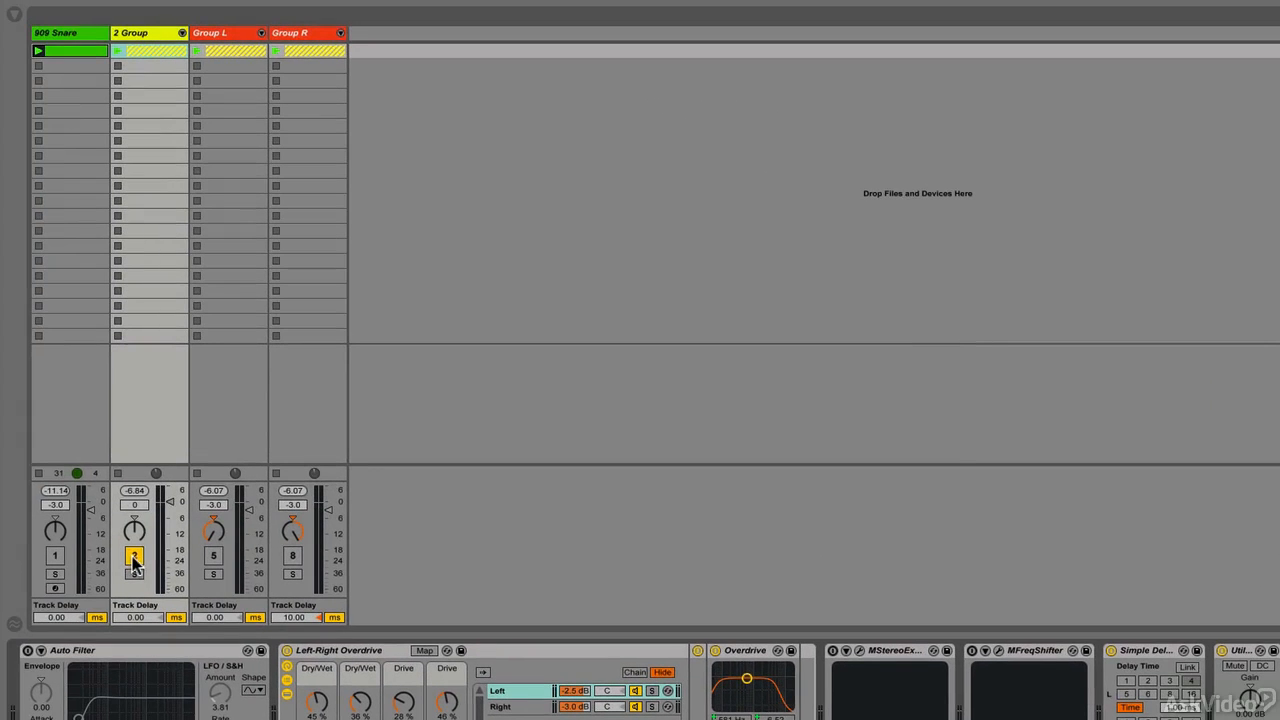
Deactivate the 2 Group track and activate the Group L and Group R tracks.
left_click(133, 560)
left_click(213, 560)
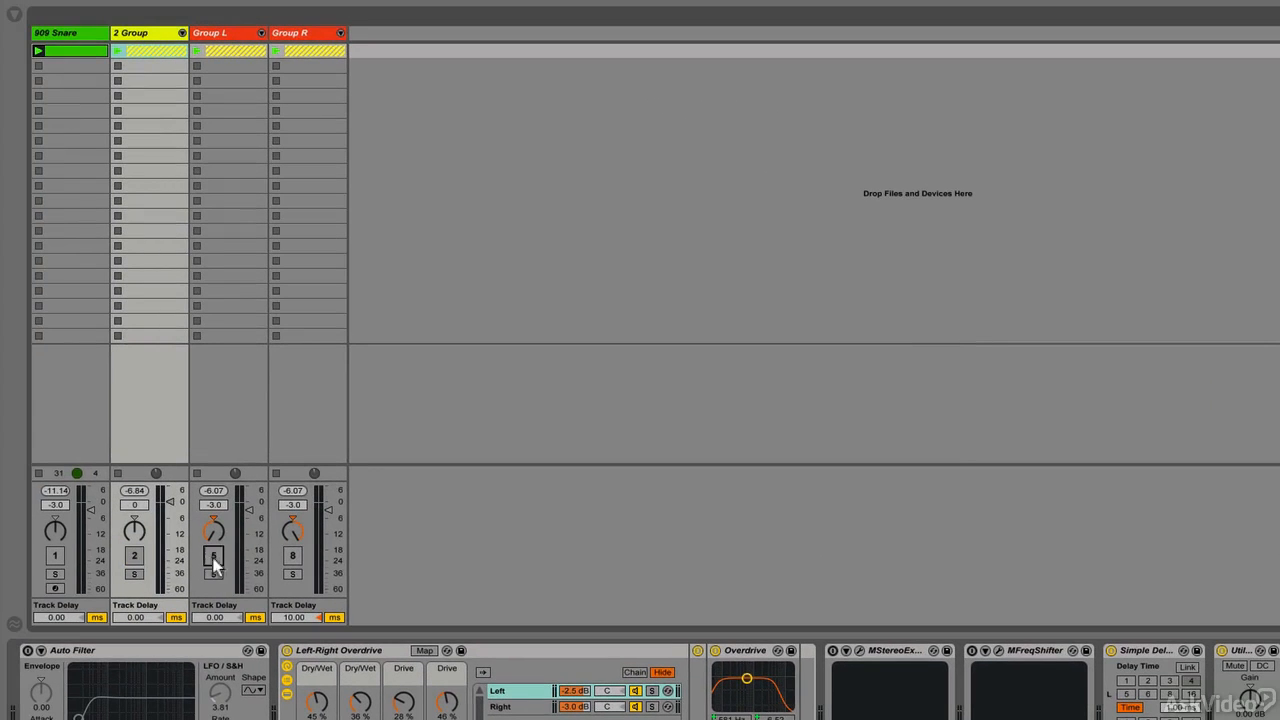
left_click(292, 560)
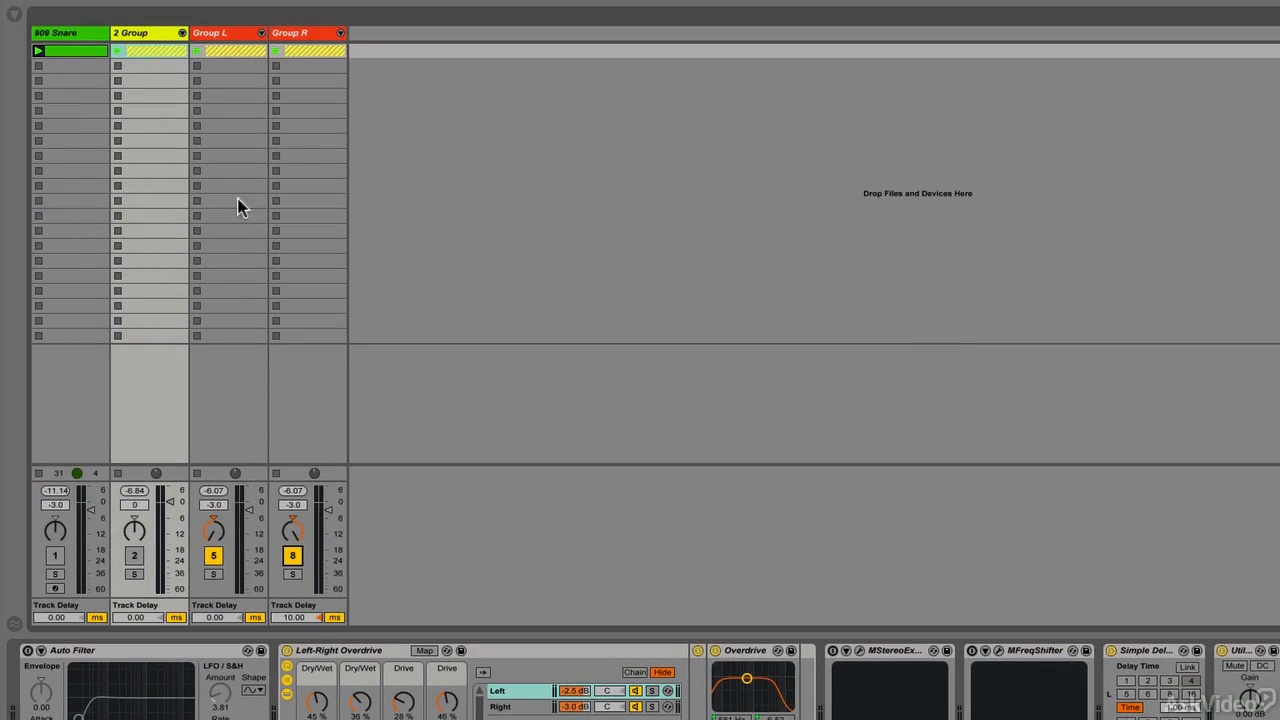
Examine the Group L and Group R tracks and their panning, ending with Group R selected.
left_click(223, 38)
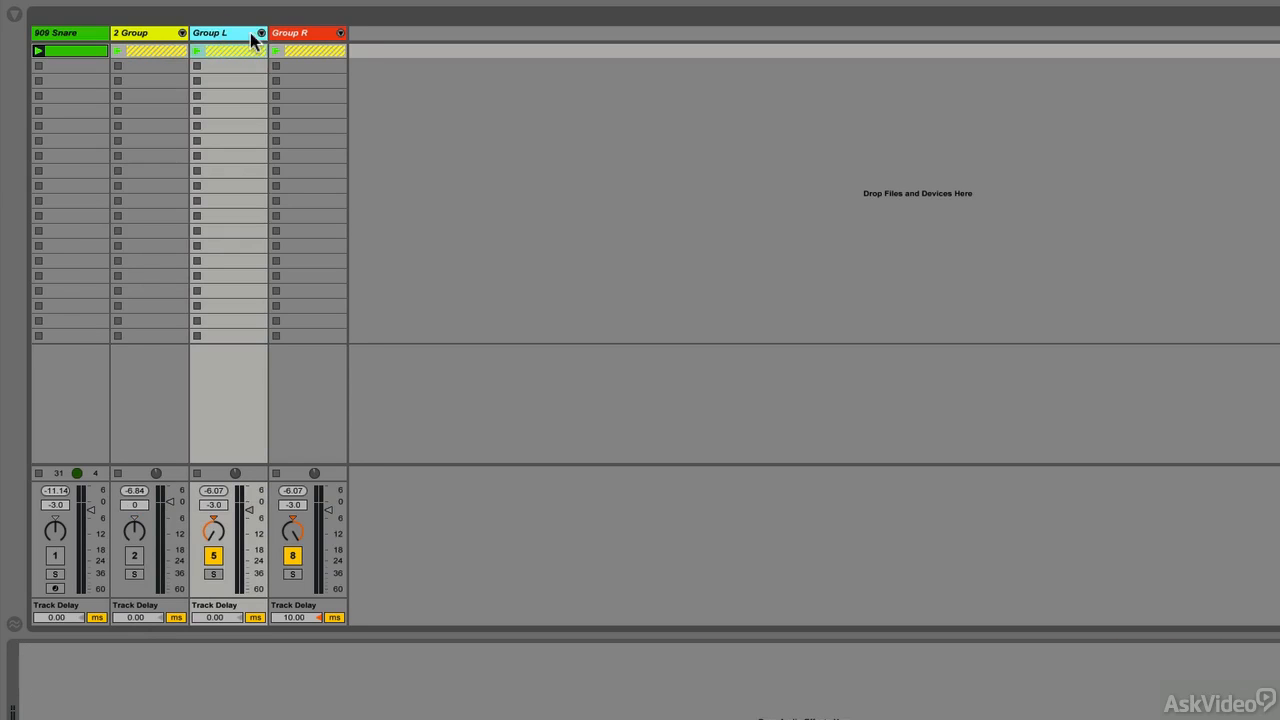
left_click(293, 38)
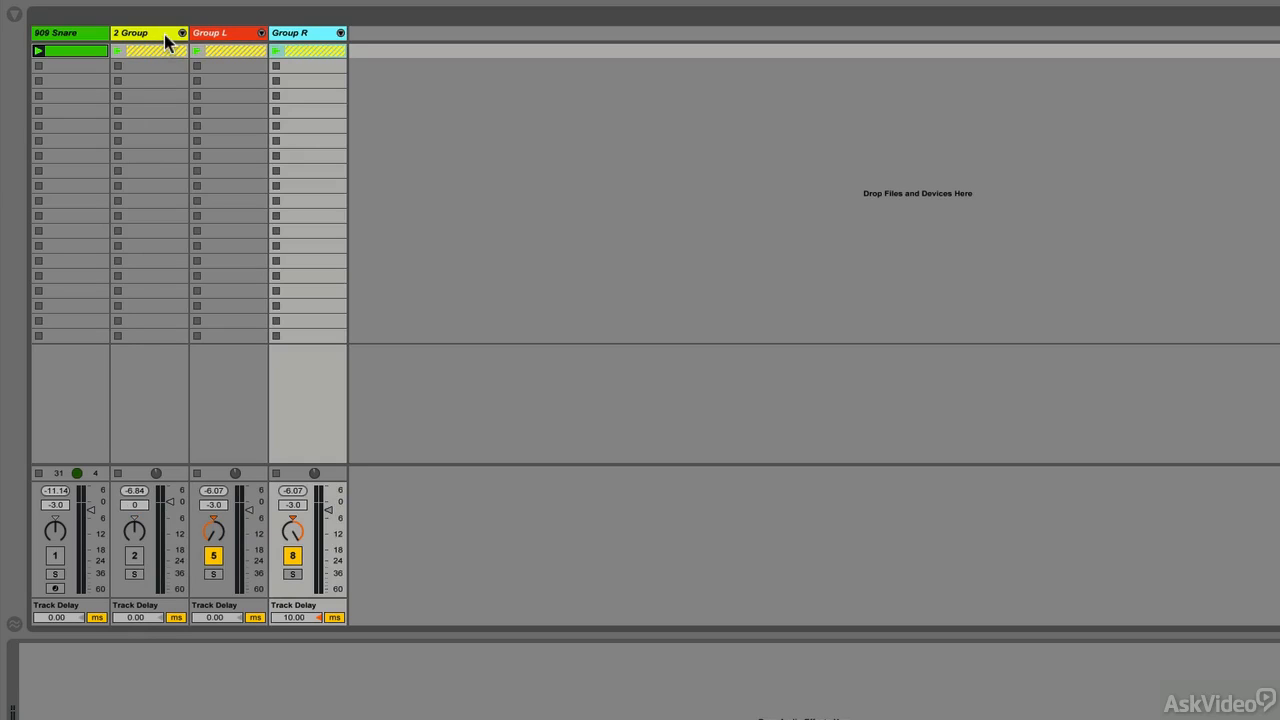
left_click(222, 34)
left_click(304, 33)
left_click(213, 532)
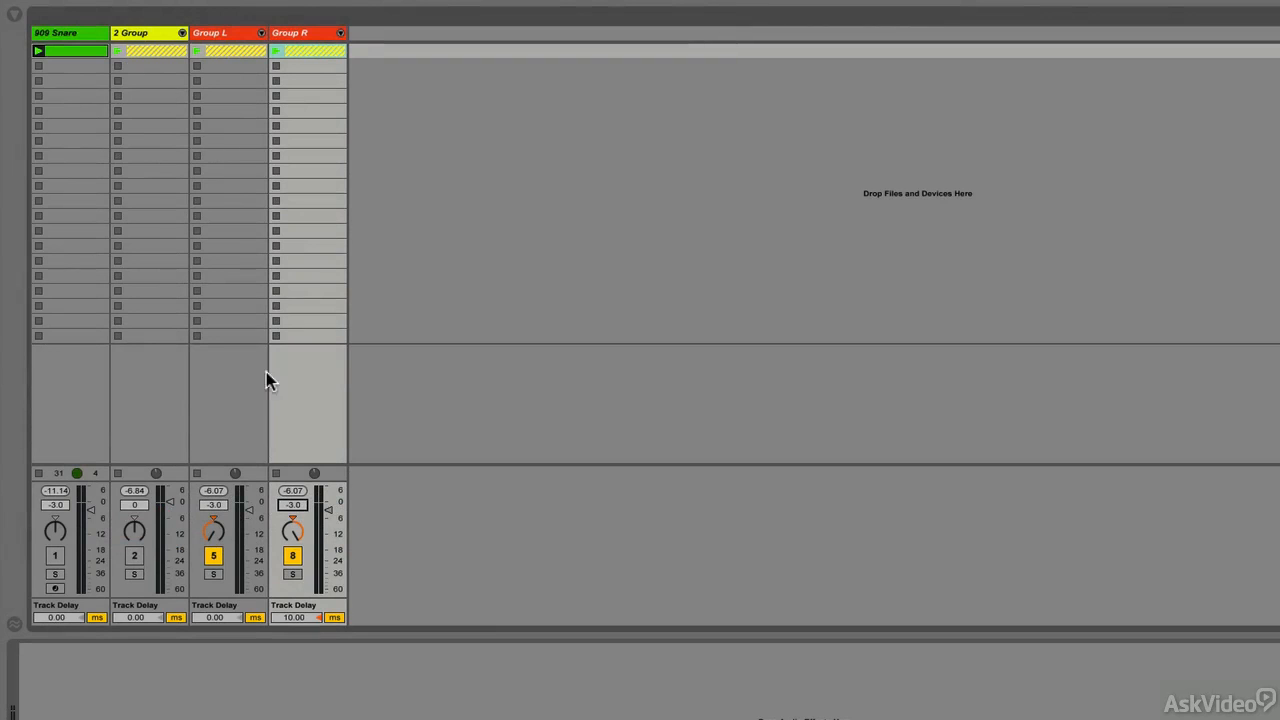
left_click(301, 39)
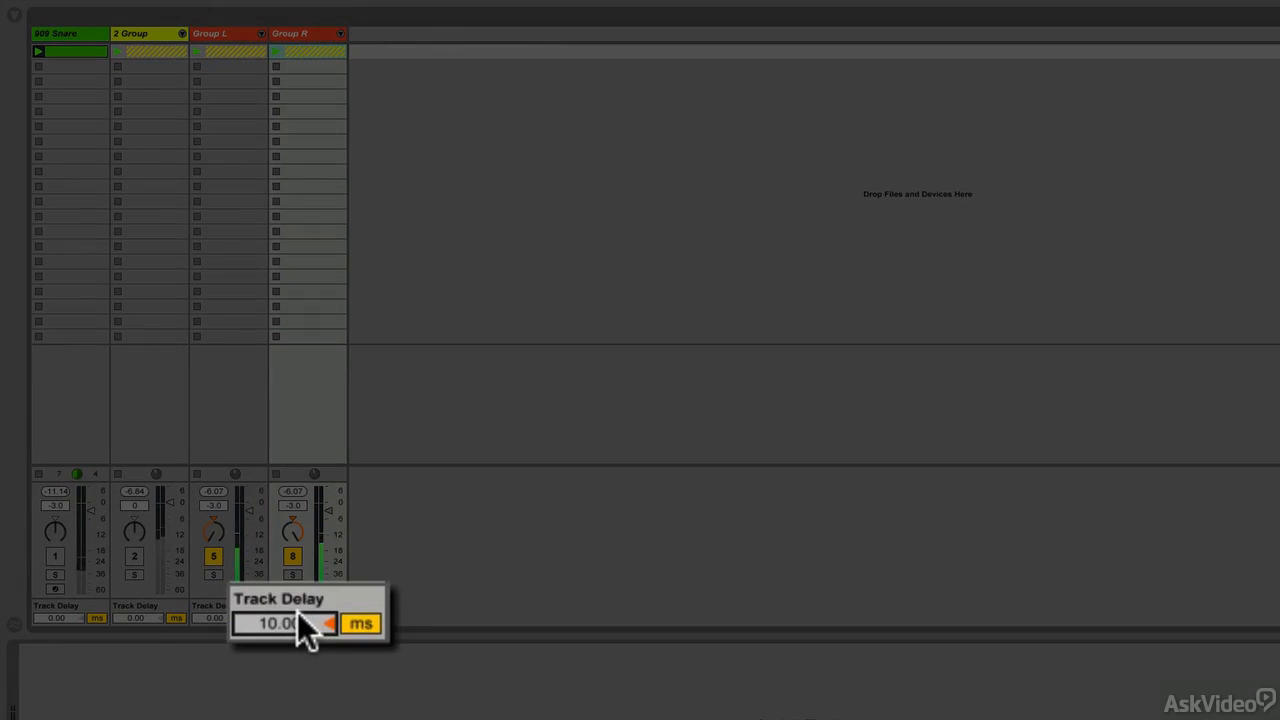
Try different Track Delay values on Group R during playback, raising the delay and bringing it down to 8.00 ms.
key("Up")
key("Up")
key("Down")
key("Down")
key("Down")
key("Down")
key("Down")
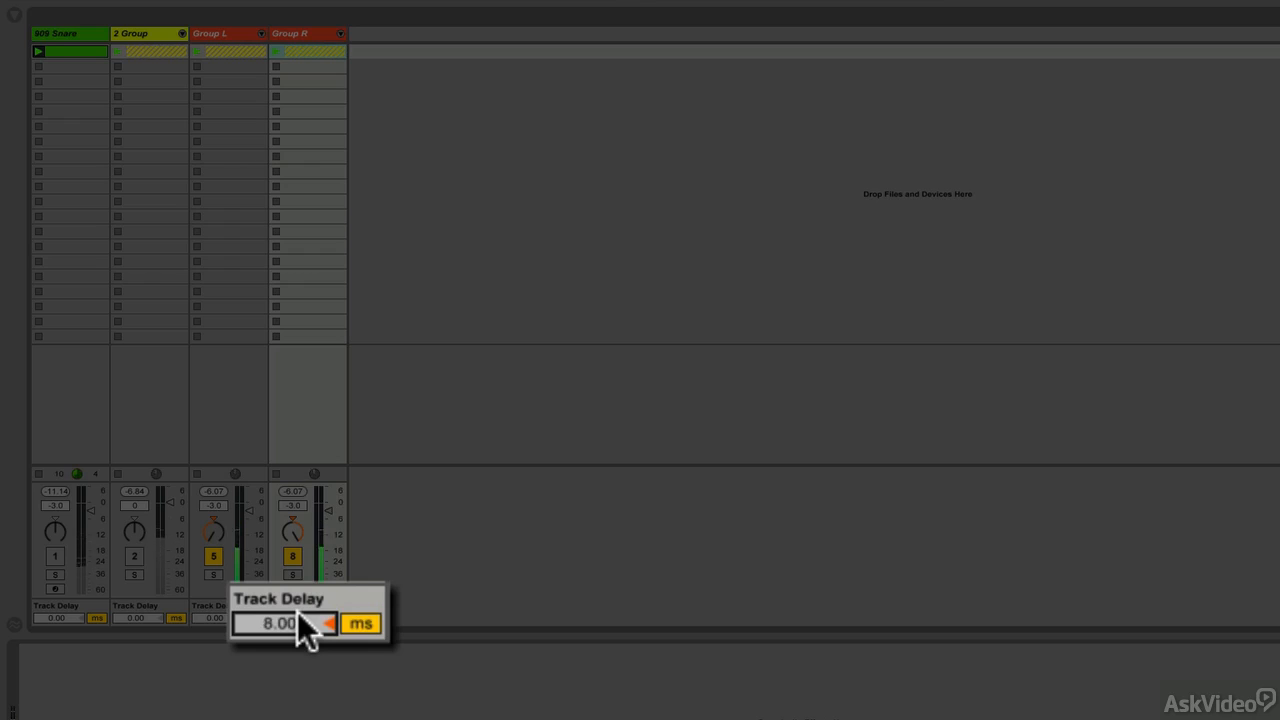